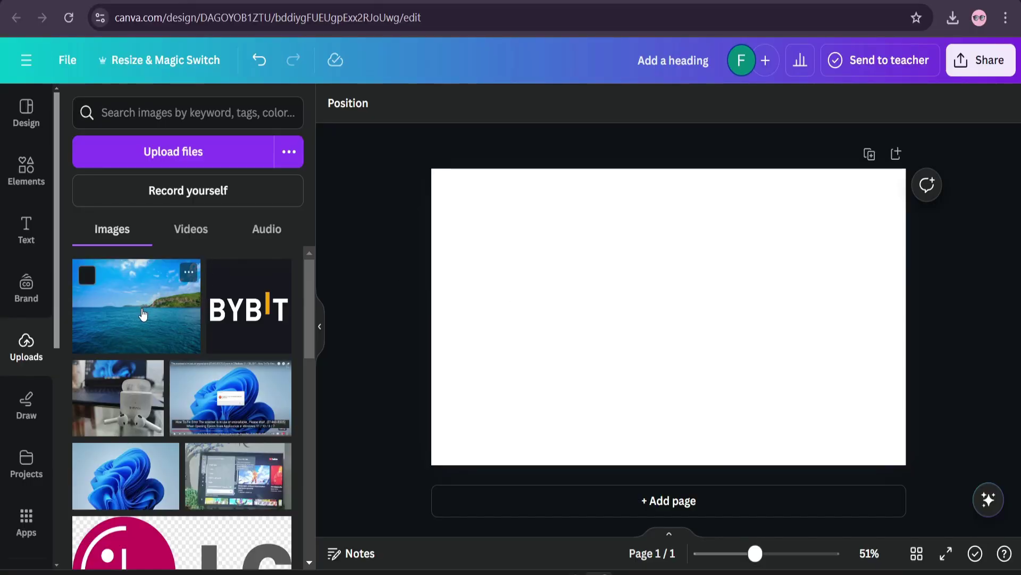
Place the uploaded ocean photo on page 1 and stretch it to fill the whole page
{"action": "left_click_drag", "start_coordinate": [143, 314], "coordinate": [438, 206]}
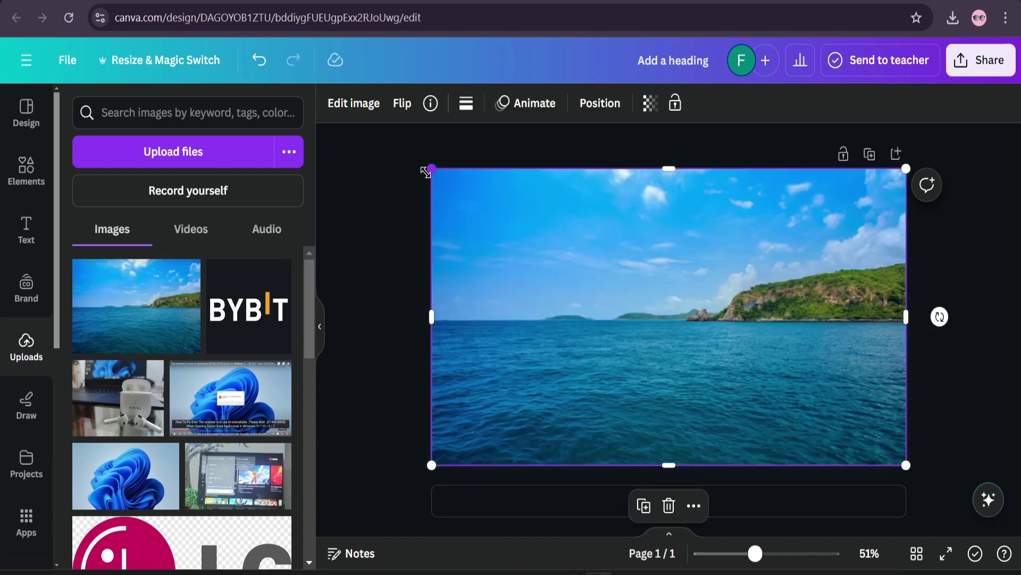
{"action": "left_click_drag", "start_coordinate": [427, 170], "coordinate": [318, 97]}
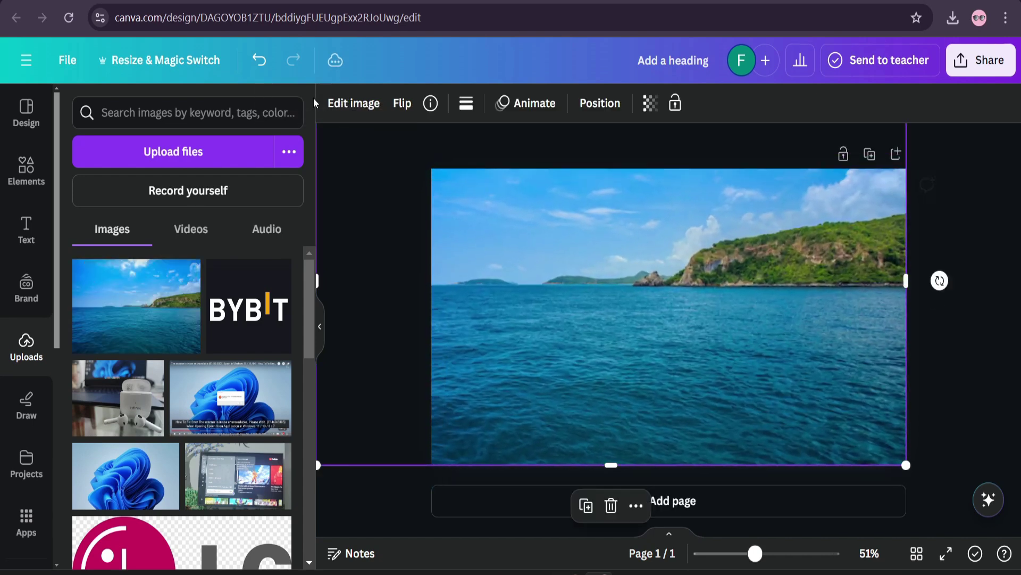
{"action": "left_click", "coordinate": [937, 388]}
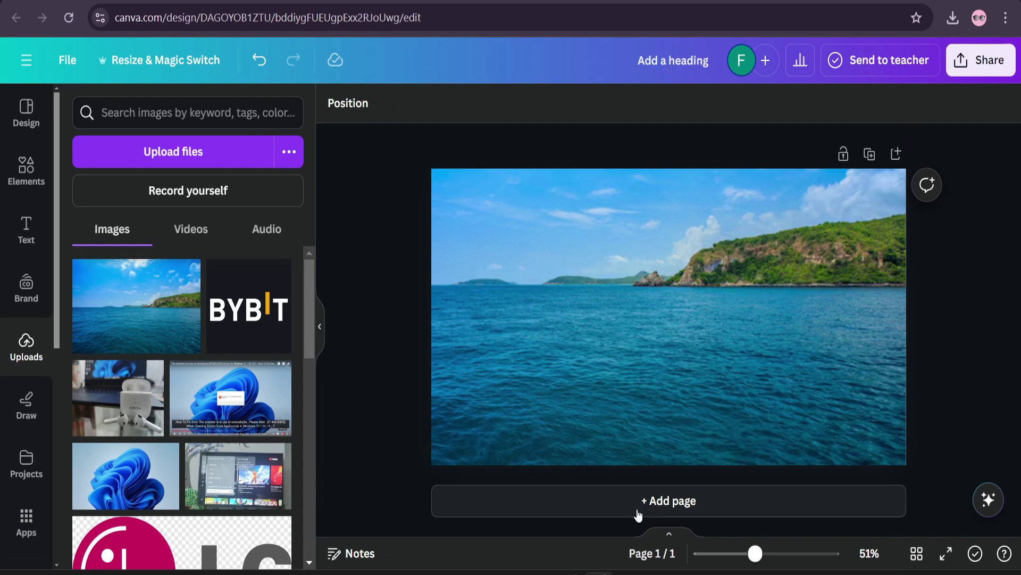
Add a second page and give it a solid black background from Default colours
{"action": "left_click", "coordinate": [655, 513]}
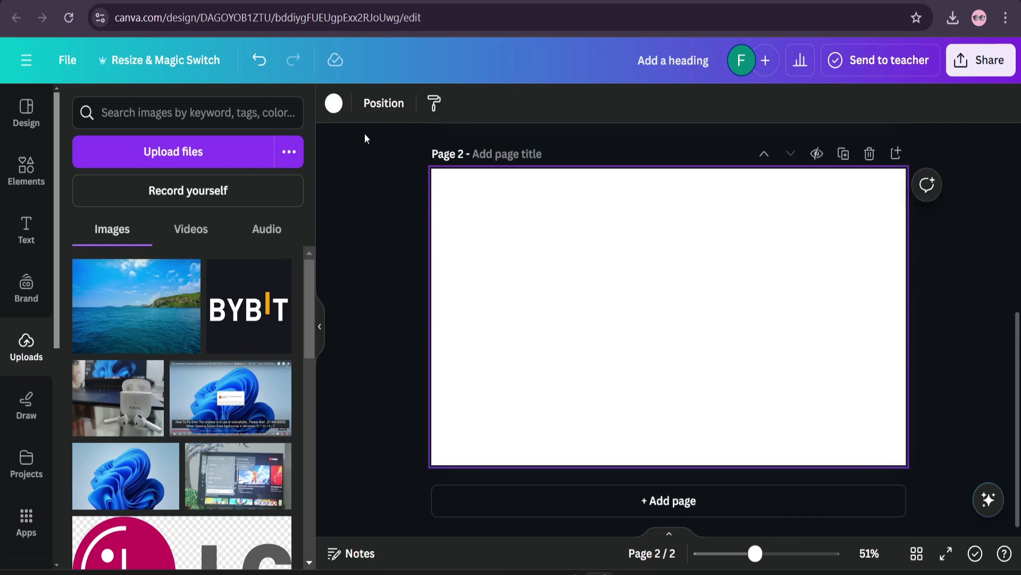
{"action": "left_click", "coordinate": [337, 109]}
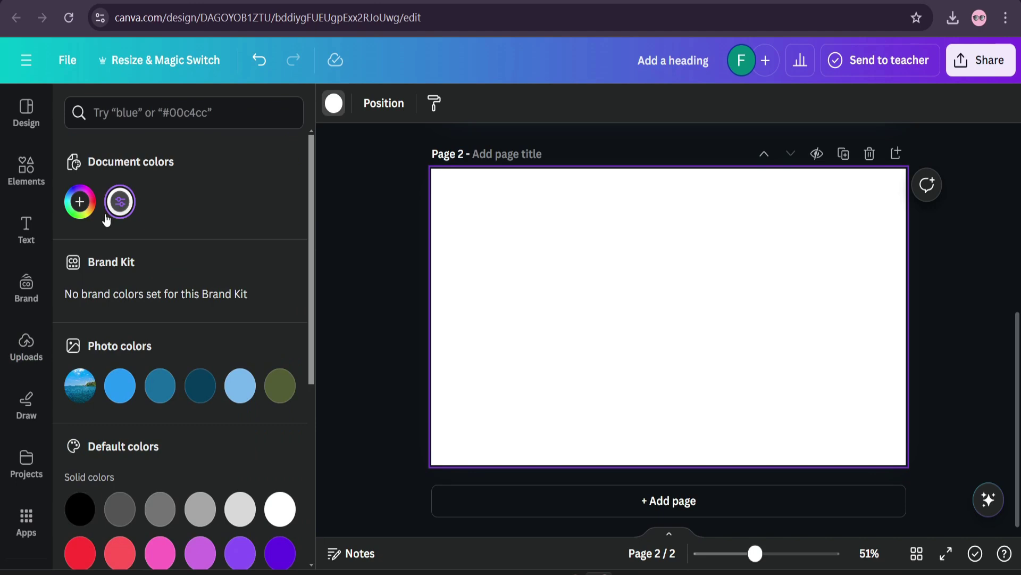
{"action": "left_click", "coordinate": [80, 509]}
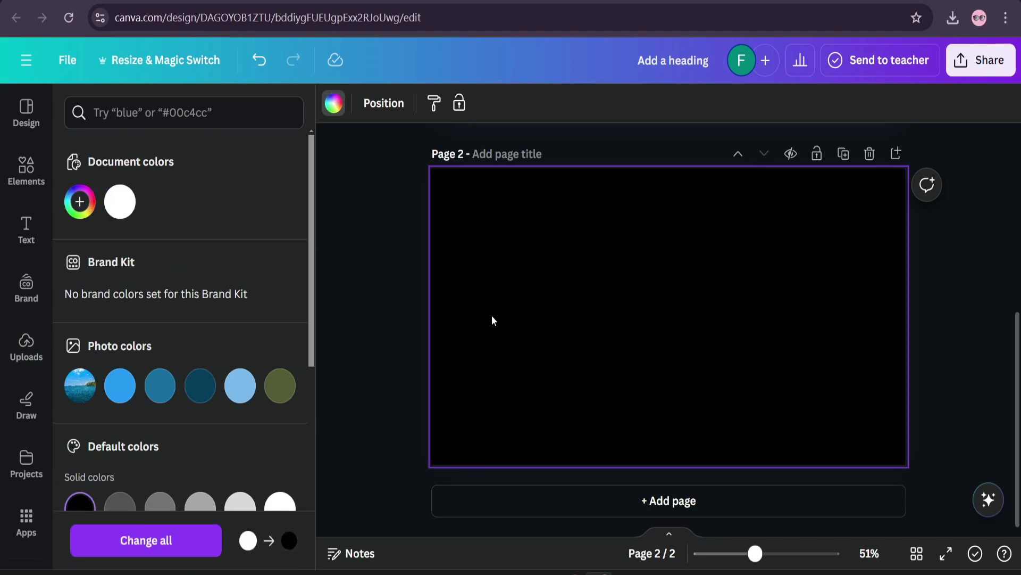
{"action": "left_click", "coordinate": [390, 266]}
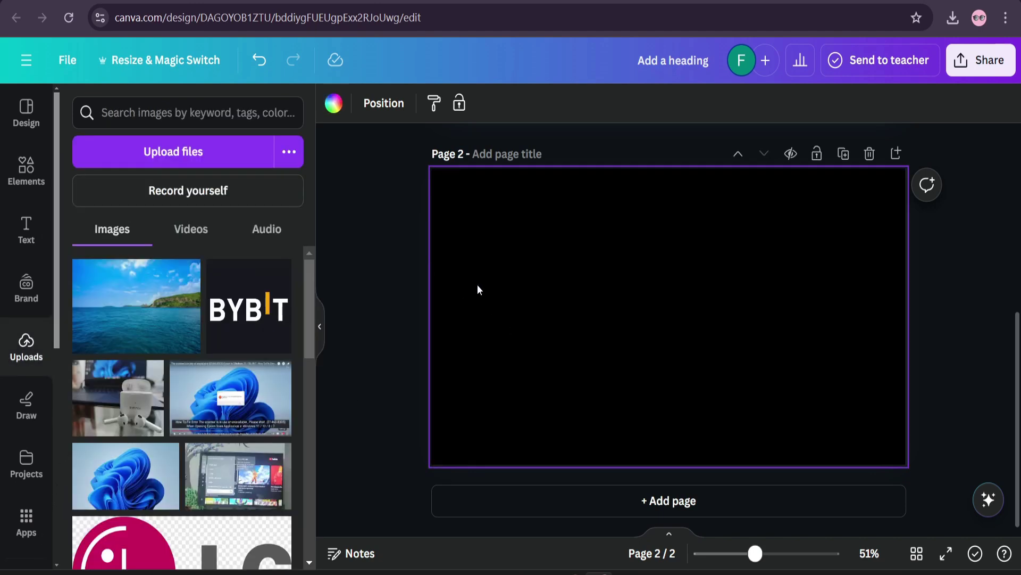
Add a heading to the black page and change its text to 'DEEP BLUE'
{"action": "left_click", "coordinate": [26, 230]}
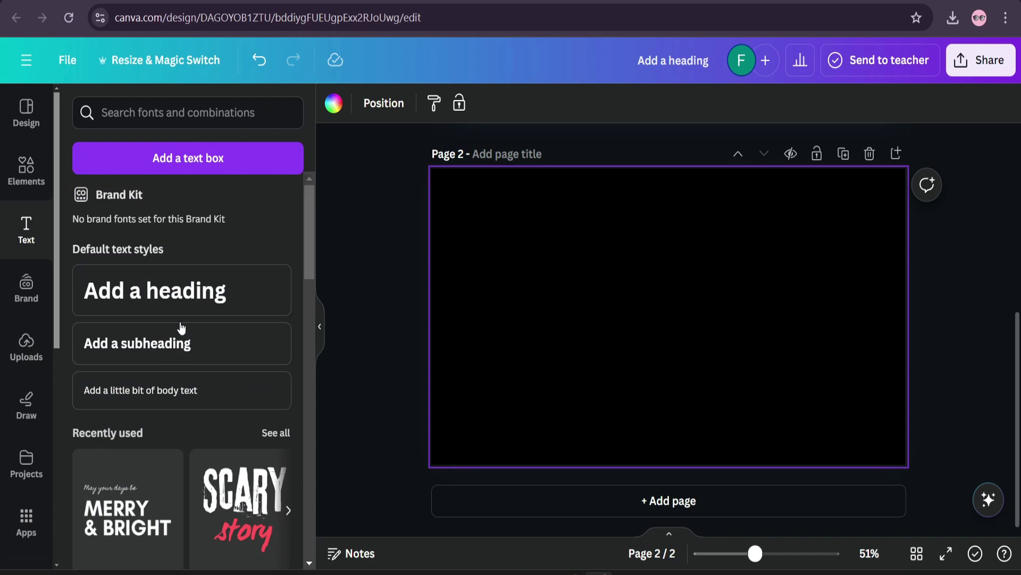
{"action": "left_click", "coordinate": [286, 303]}
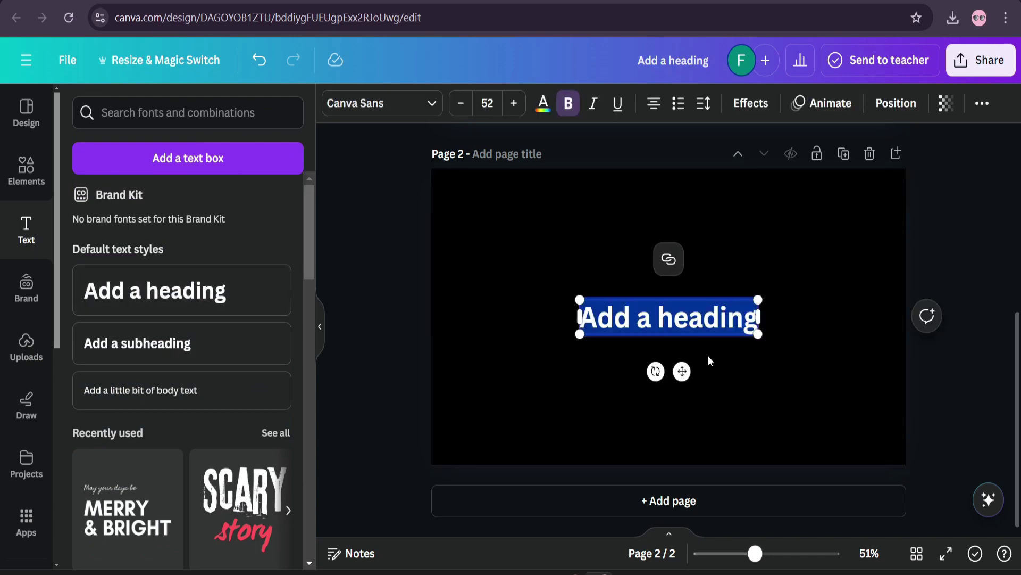
{"action": "left_click", "coordinate": [756, 318]}
{"action": "key", "text": "BackSpace"}
{"action": "key", "text": "BackSpace"}
{"action": "key", "text": "BackSpace"}
{"action": "key", "text": "BackSpace"}
{"action": "key", "text": "BackSpace"}
{"action": "key", "text": "BackSpace"}
{"action": "key", "text": "BackSpace"}
{"action": "key", "text": "BackSpace"}
{"action": "key", "text": "BackSpace"}
{"action": "key", "text": "BackSpace"}
{"action": "key", "text": "BackSpace"}
{"action": "key", "text": "BackSpace"}
{"action": "key", "text": "BackSpace"}
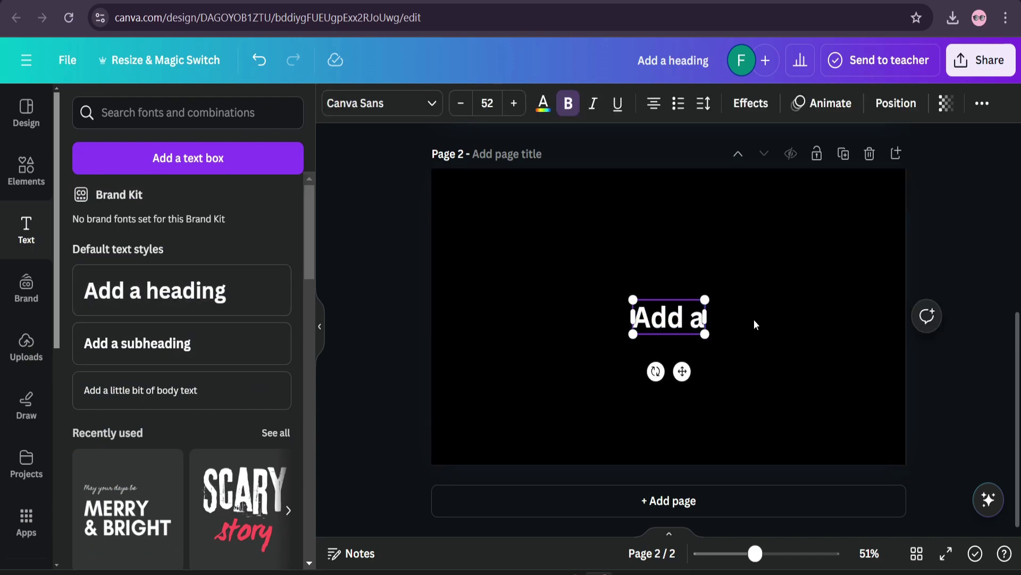
{"action": "type", "text": "DEEP BLUR"}
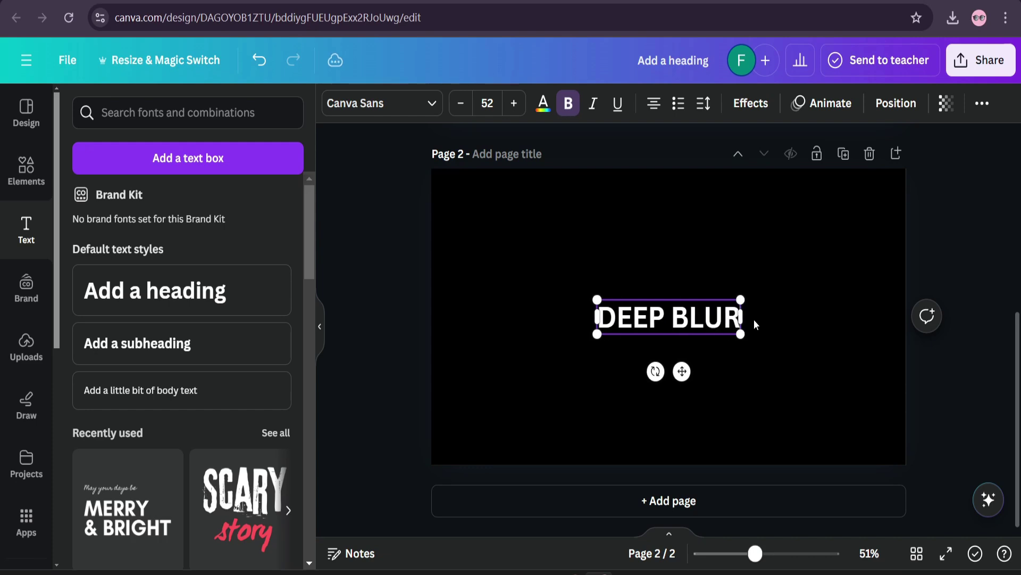
{"action": "key", "text": "BackSpace"}
{"action": "type", "text": "E"}
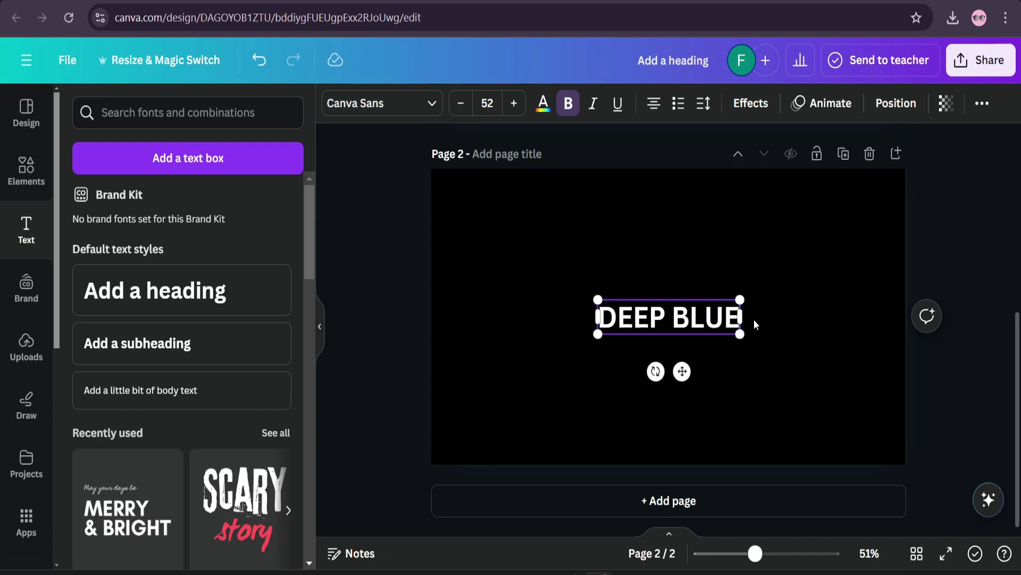
Enlarge the DEEP BLUE heading to size 148 and set its font to Anton
{"action": "left_click_drag", "start_coordinate": [741, 334], "coordinate": [862, 366]}
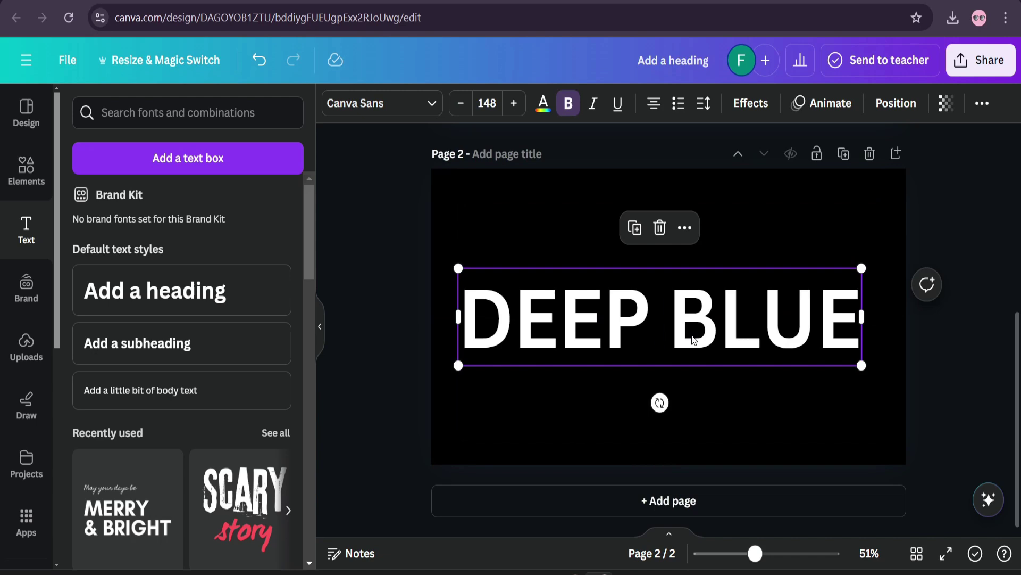
{"action": "left_click", "coordinate": [633, 338]}
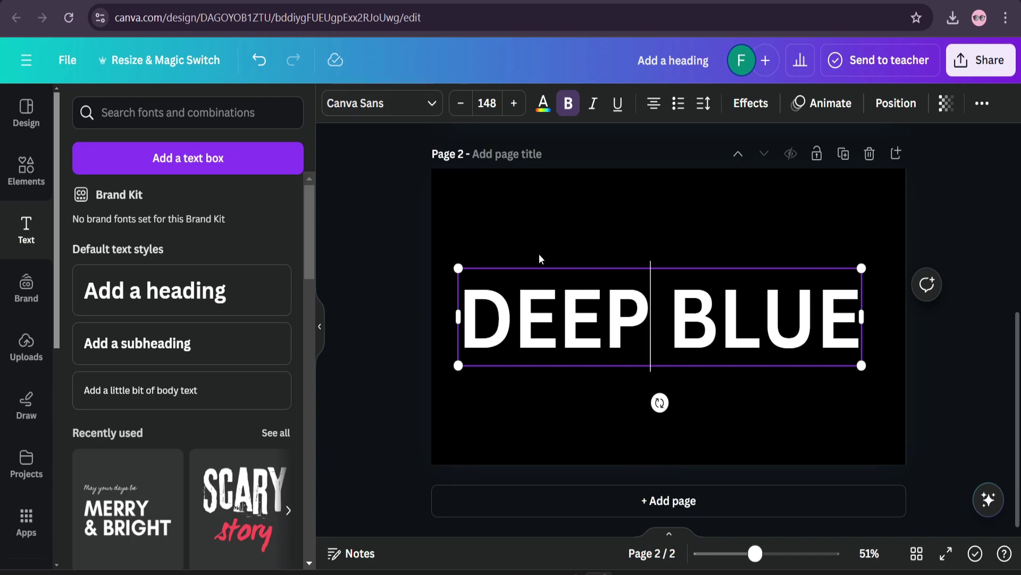
{"action": "left_click", "coordinate": [381, 103]}
{"action": "scroll", "coordinate": [149, 338], "scroll_direction": "down", "scroll_amount": 3}
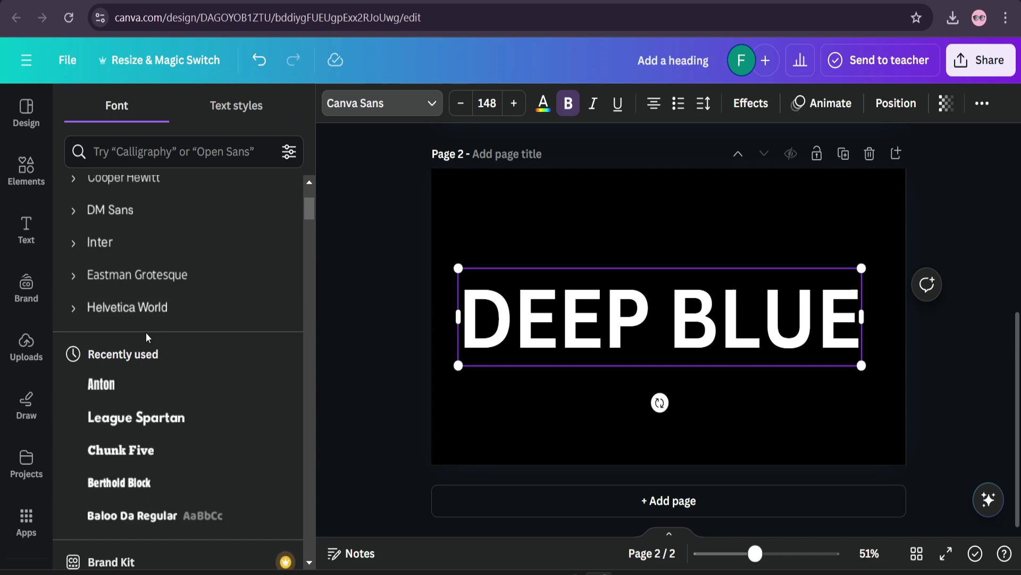
{"action": "left_click", "coordinate": [122, 392]}
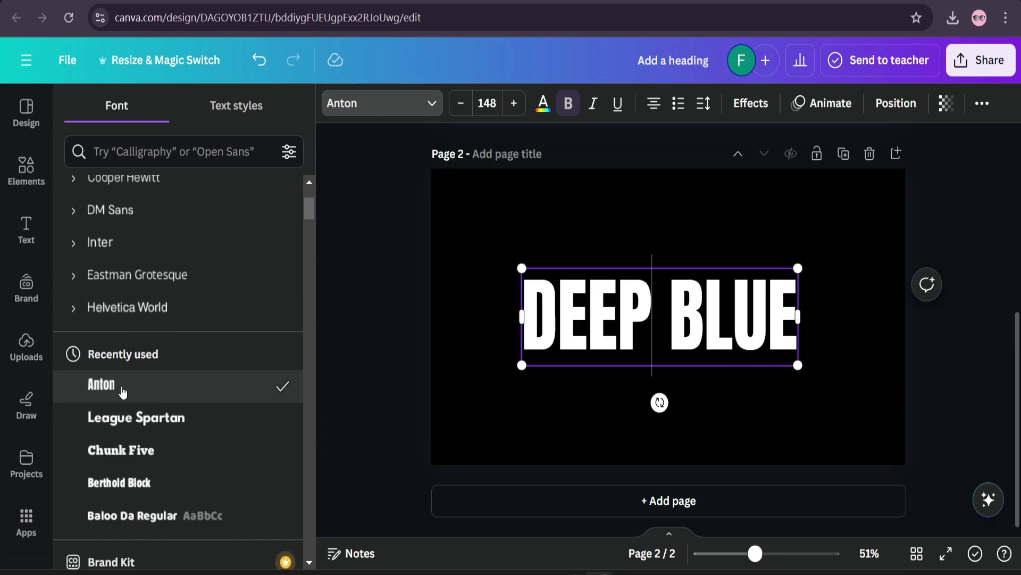
{"action": "left_click", "coordinate": [717, 321]}
{"action": "left_click", "coordinate": [850, 242]}
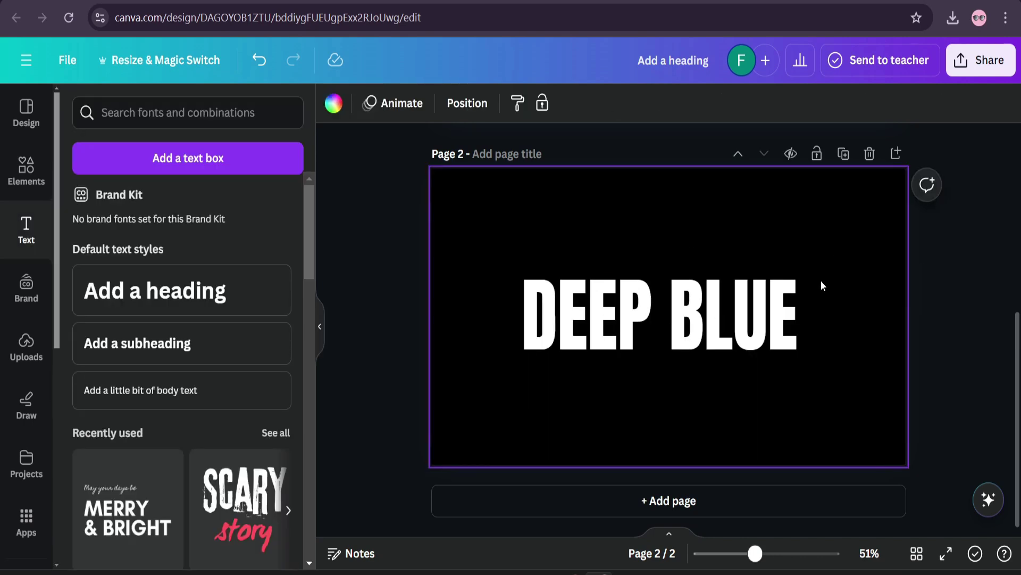
Export Page 2 alone as a 1,280 × 720 px PNG with transparent background
{"action": "left_click", "coordinate": [980, 60]}
{"action": "scroll", "coordinate": [955, 346], "scroll_direction": "down", "scroll_amount": 3}
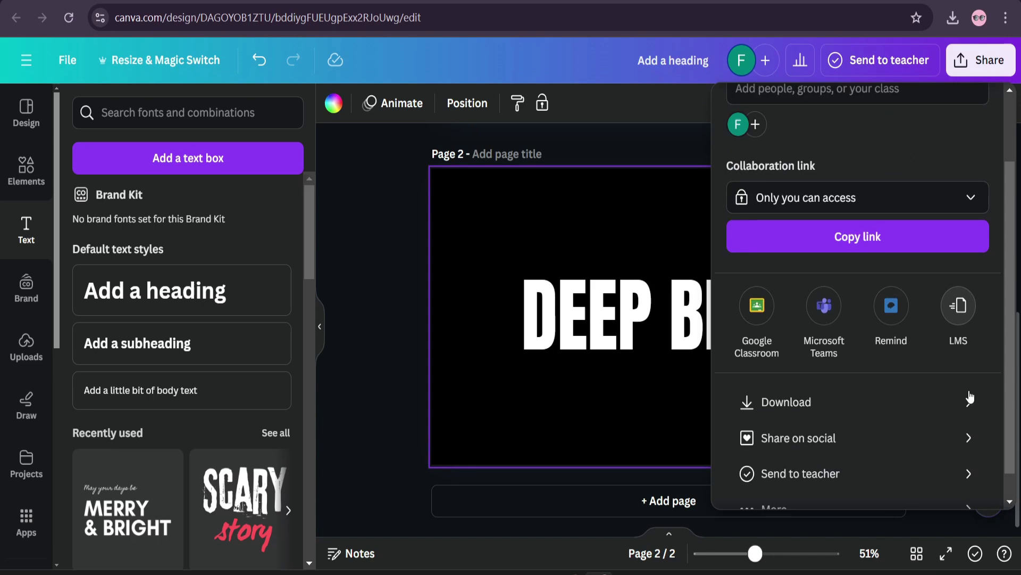
{"action": "left_click", "coordinate": [958, 400]}
{"action": "left_click", "coordinate": [990, 212]}
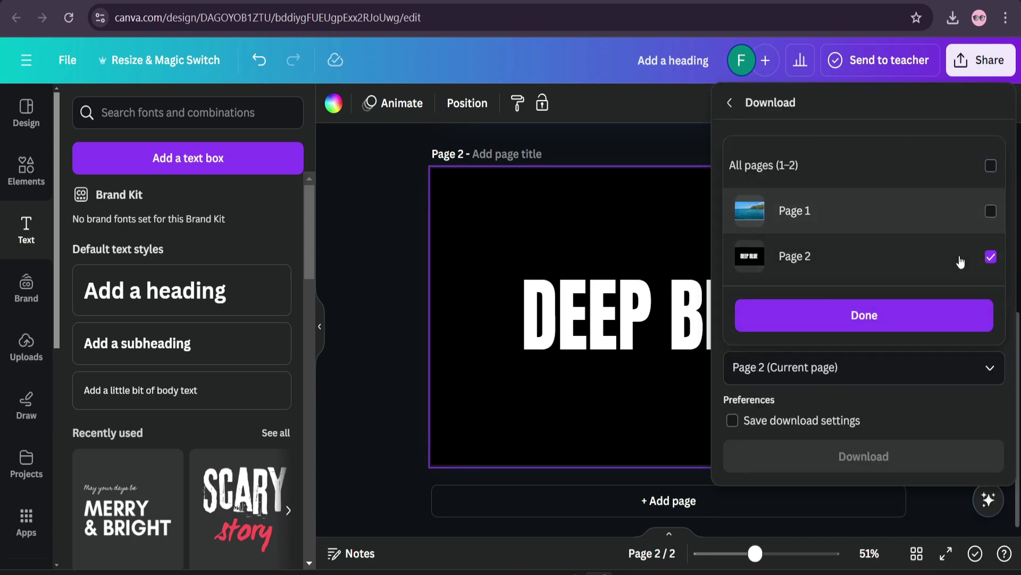
{"action": "left_click", "coordinate": [887, 318]}
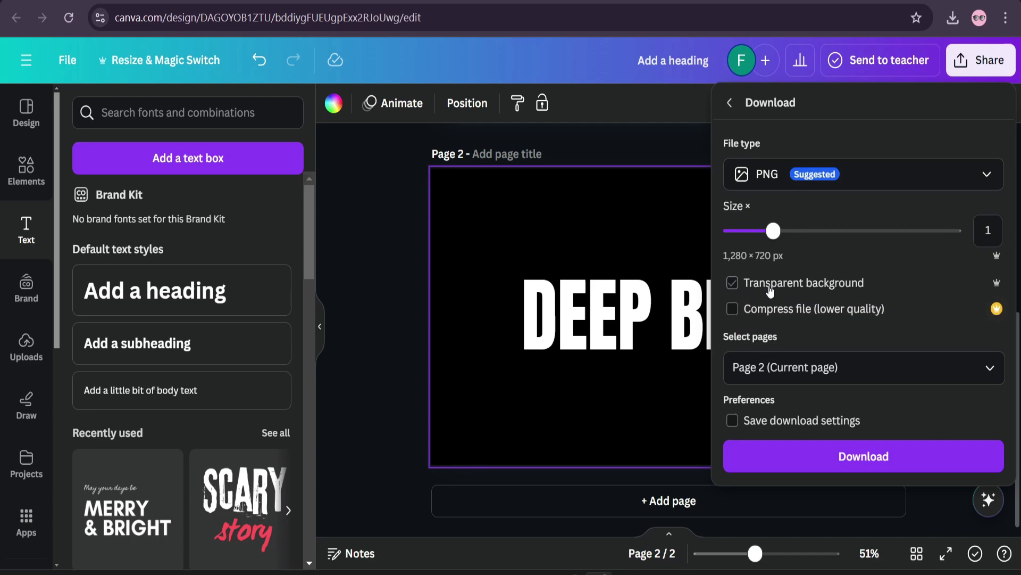
{"action": "left_click", "coordinate": [733, 283]}
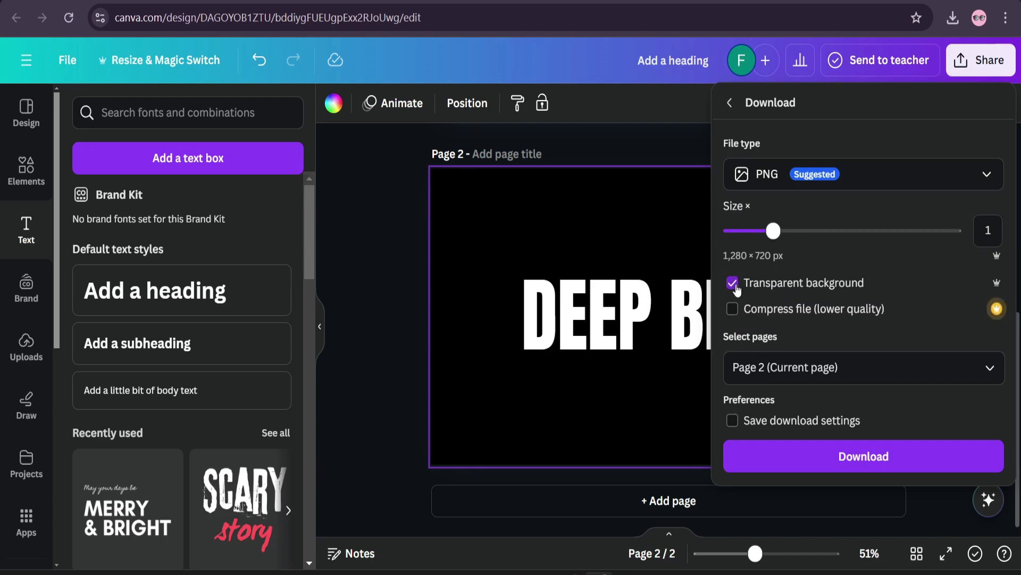
{"action": "left_click", "coordinate": [856, 465]}
{"action": "scroll", "coordinate": [371, 276], "scroll_direction": "up", "scroll_amount": 5}
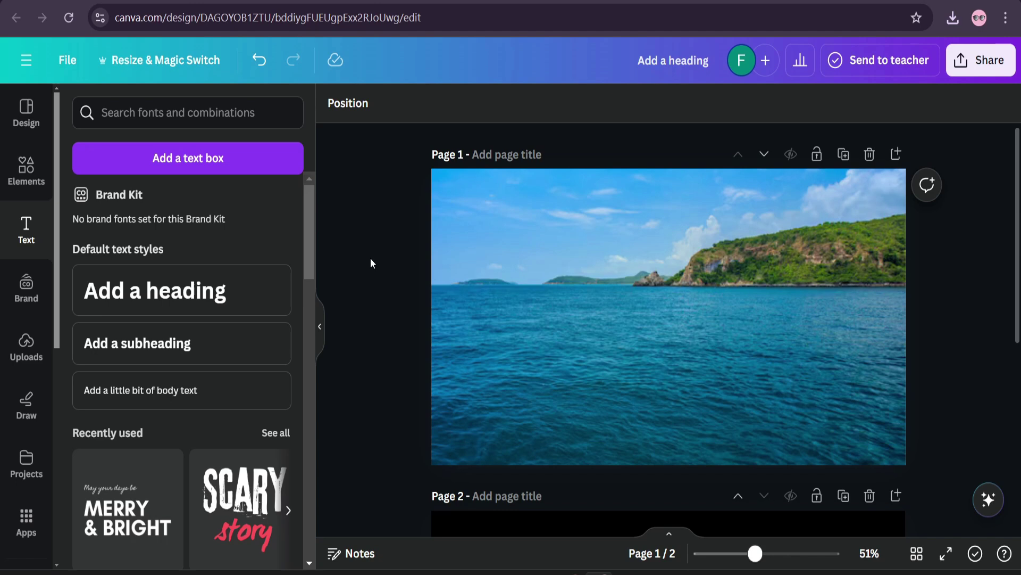
Search Canva apps for 'TRANSFO' and open the Transform Image app
{"action": "left_click", "coordinate": [29, 518]}
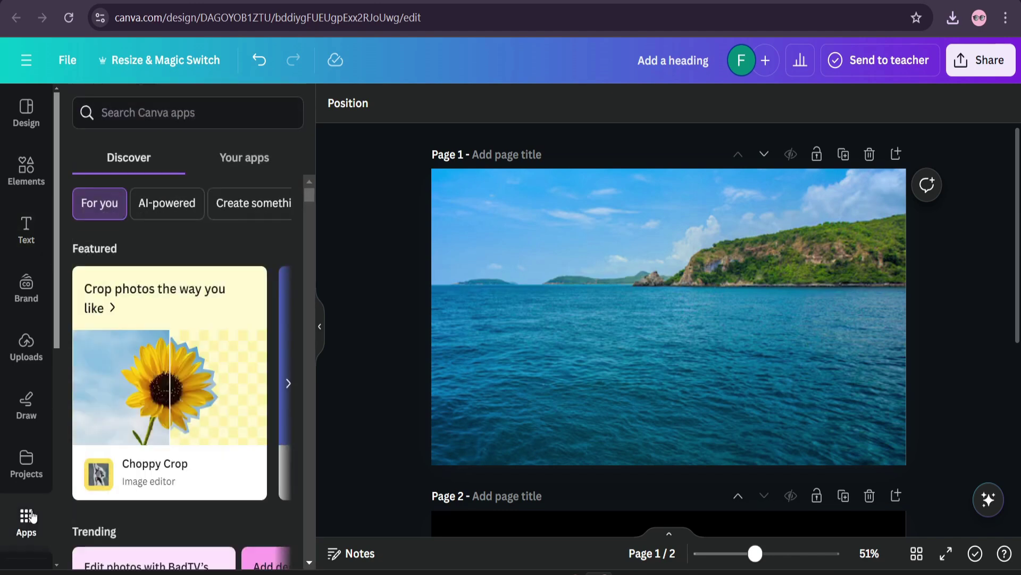
{"action": "left_click", "coordinate": [606, 316]}
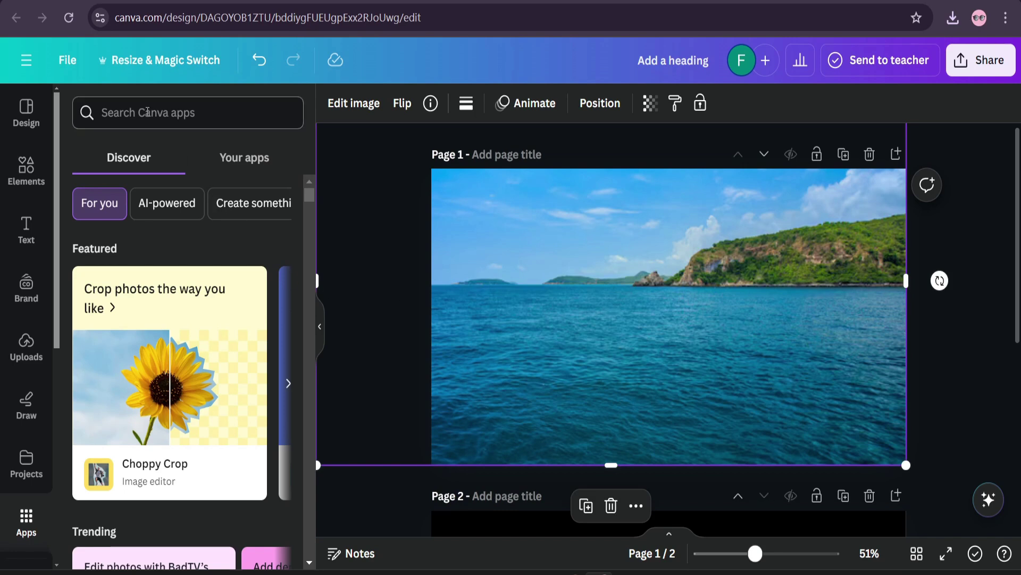
{"action": "type", "text": "T"}
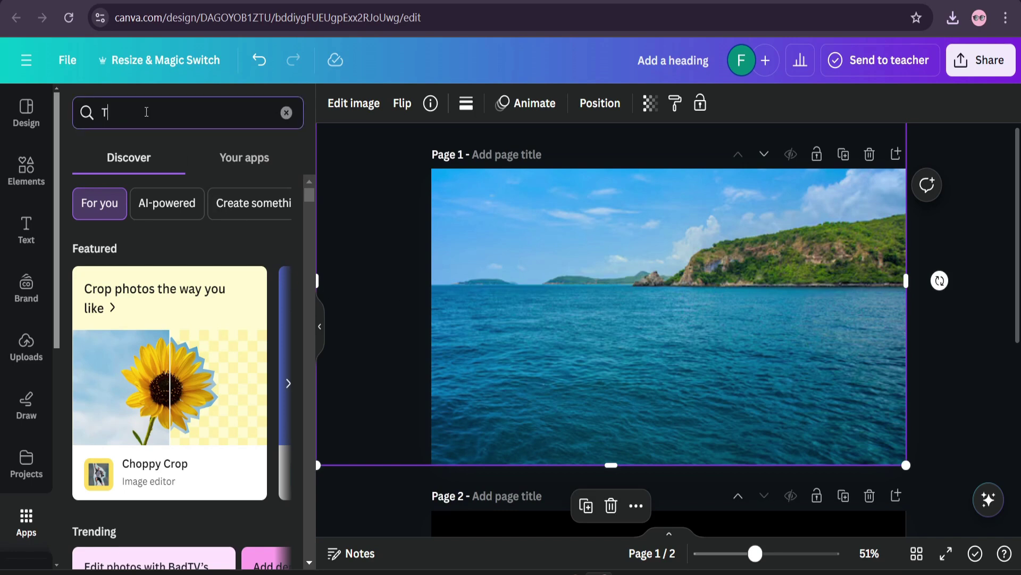
{"action": "type", "text": "RANSF"}
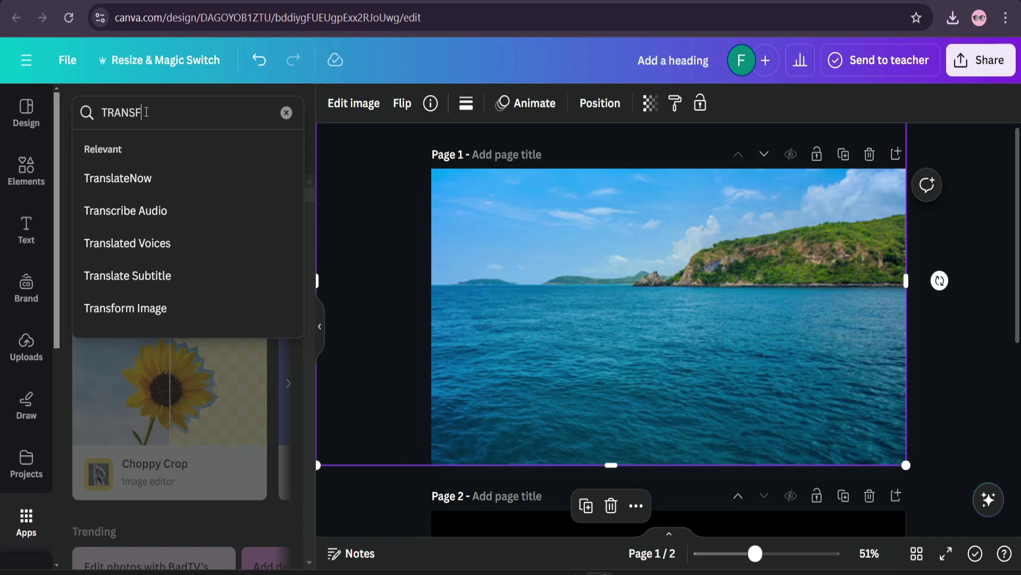
{"action": "type", "text": "ORM"}
{"action": "key", "text": "Return"}
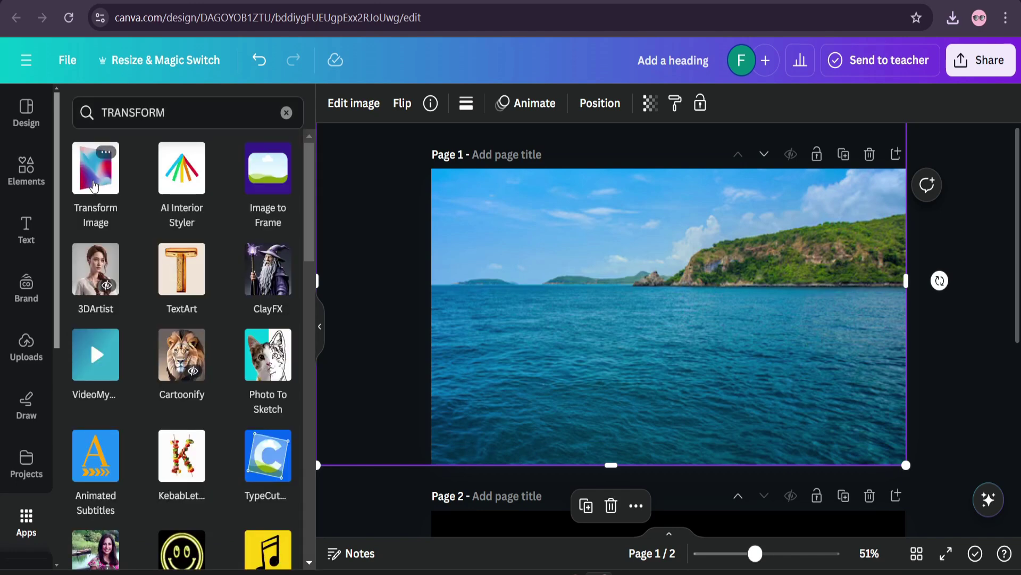
{"action": "left_click", "coordinate": [93, 184]}
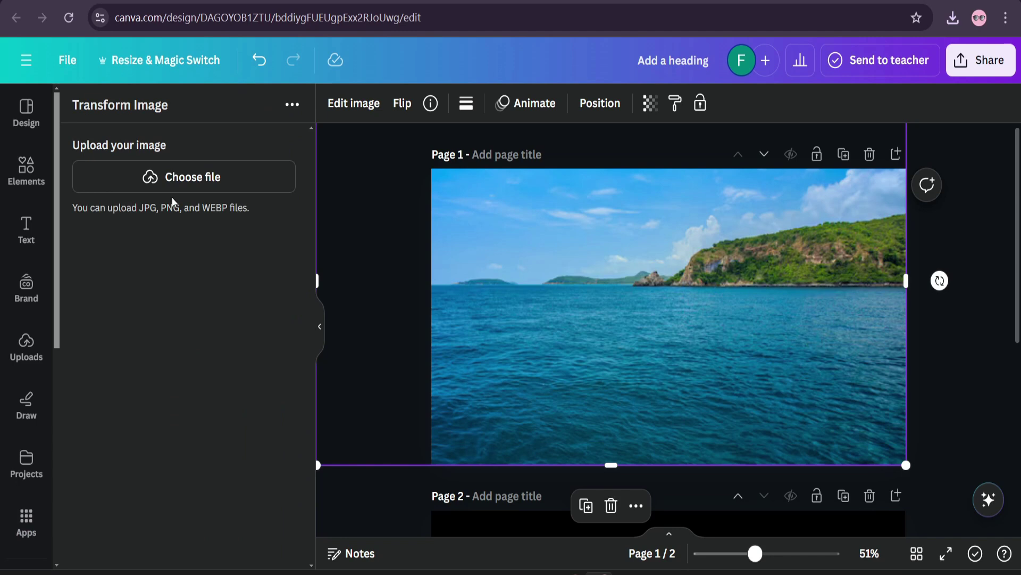
Load 'Add a heading (2).png' into Transform Image and tilt it into a slanted perspective
{"action": "left_click", "coordinate": [193, 177]}
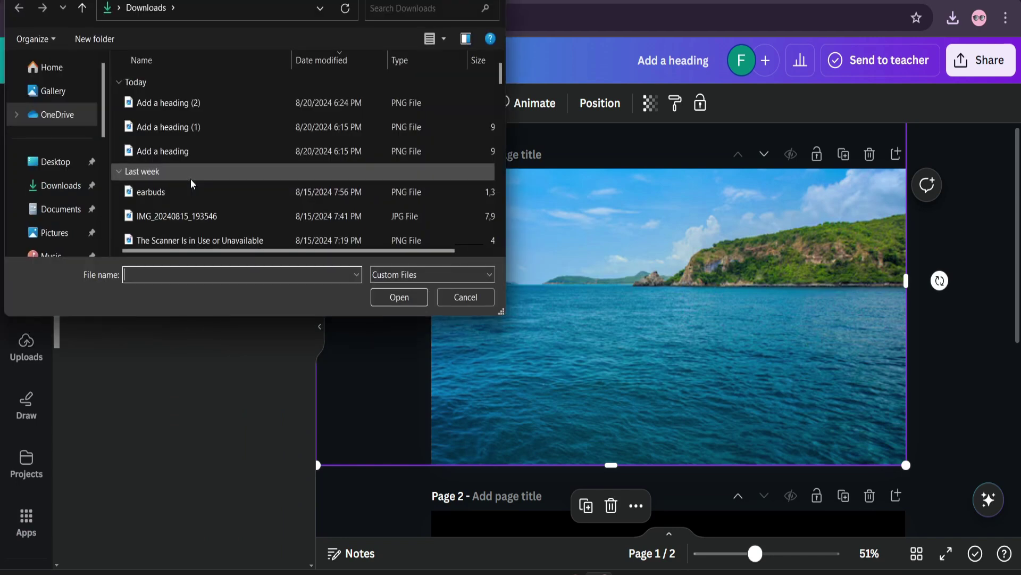
{"action": "left_click", "coordinate": [196, 105]}
{"action": "left_click", "coordinate": [392, 298]}
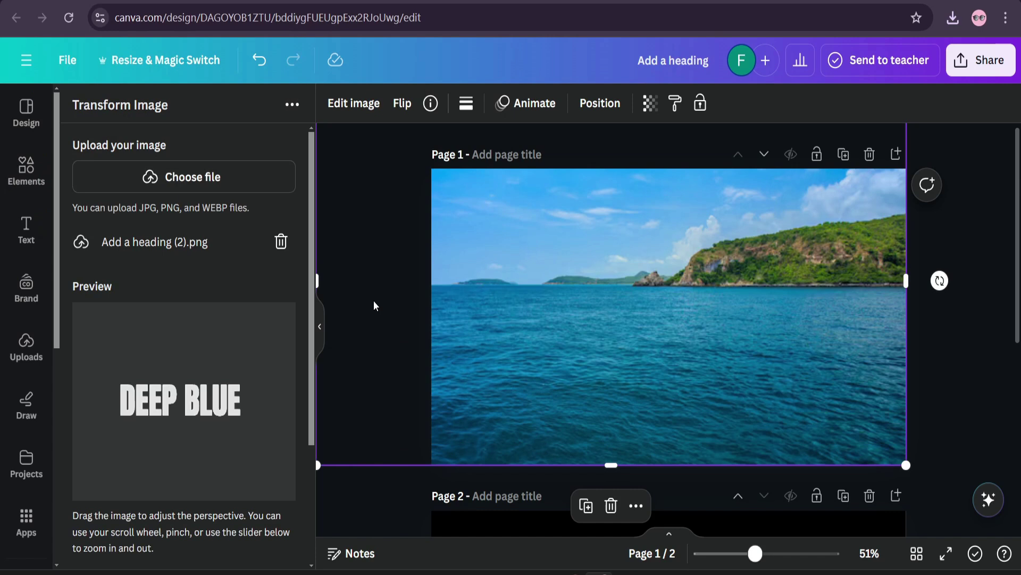
{"action": "mouse_move", "coordinate": [192, 408]}
{"action": "left_mouse_down"}
{"action": "mouse_move", "coordinate": [196, 392]}
{"action": "mouse_move", "coordinate": [201, 409]}
{"action": "left_mouse_up"}
{"action": "scroll", "coordinate": [196, 554], "scroll_direction": "down", "scroll_amount": 3}
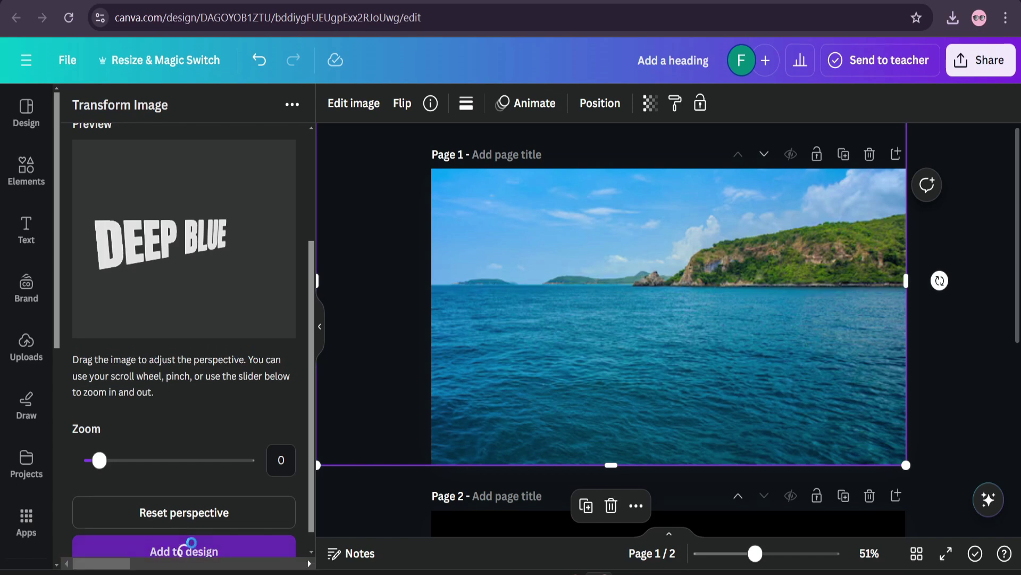
Add the skewed DEEP BLUE text to page 1, positioning and resizing it across the water
{"action": "left_click", "coordinate": [193, 548]}
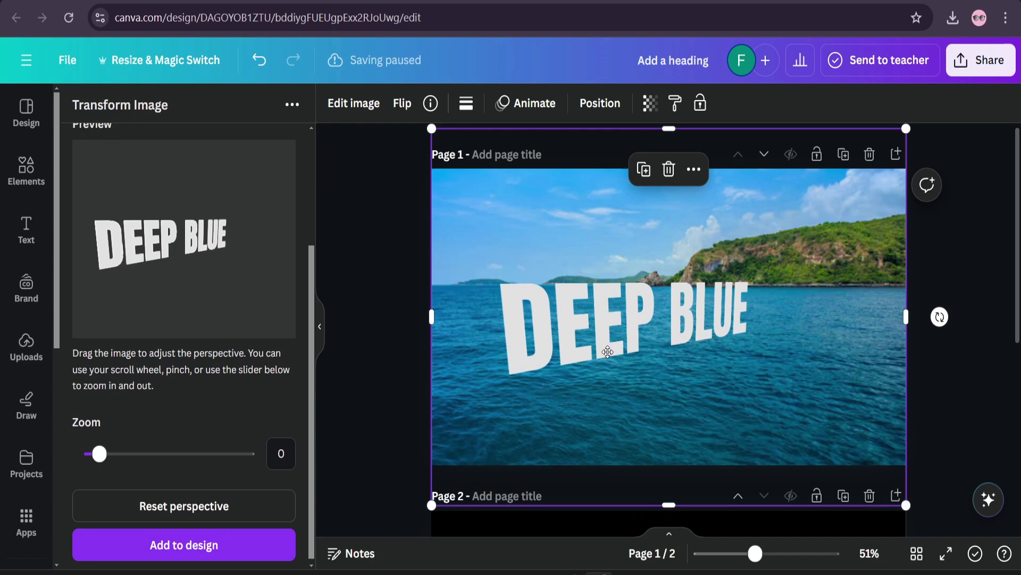
{"action": "left_click_drag", "start_coordinate": [608, 352], "coordinate": [592, 347]}
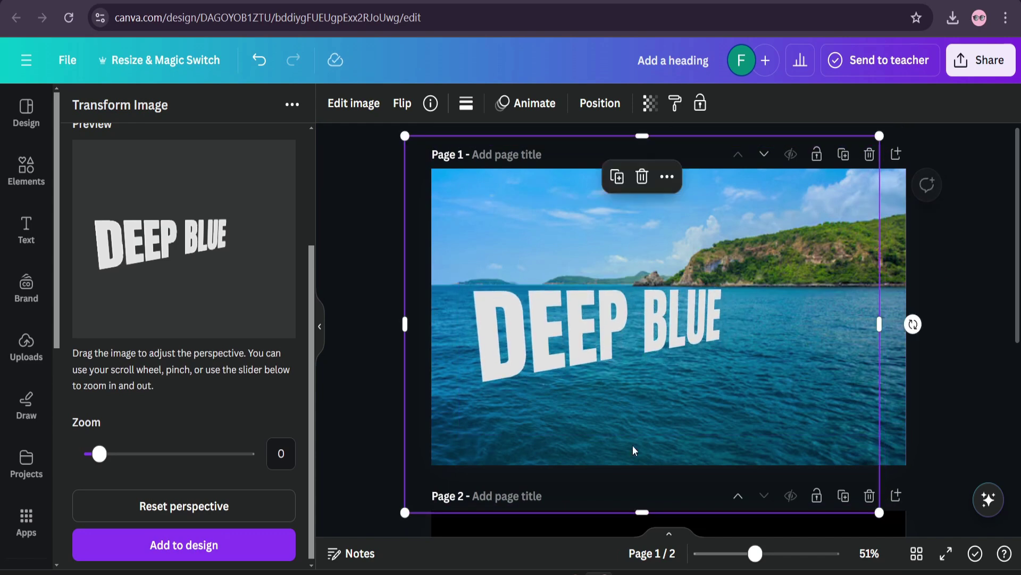
{"action": "left_click_drag", "start_coordinate": [643, 512], "coordinate": [643, 415]}
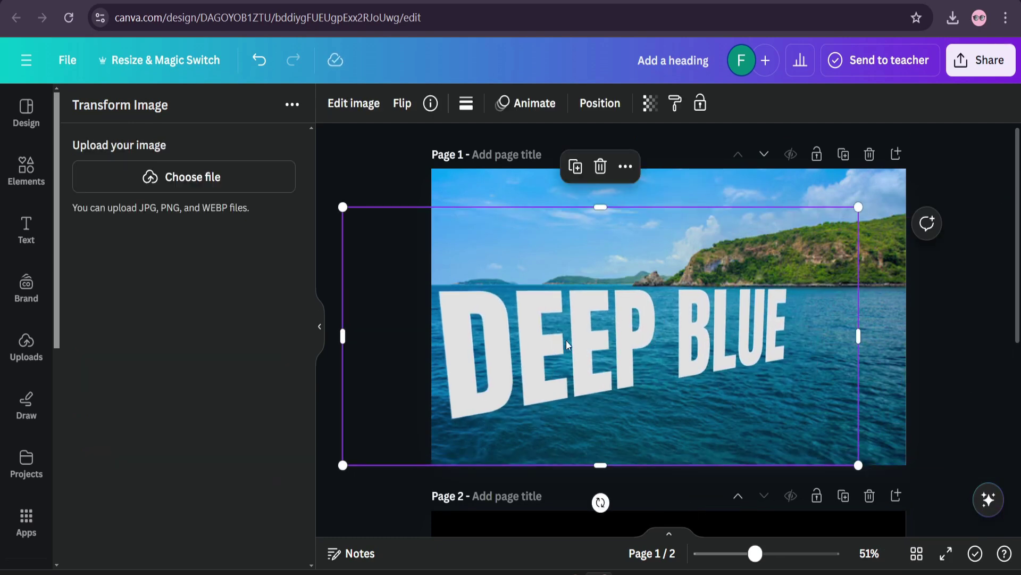
{"action": "left_click", "coordinate": [38, 177]}
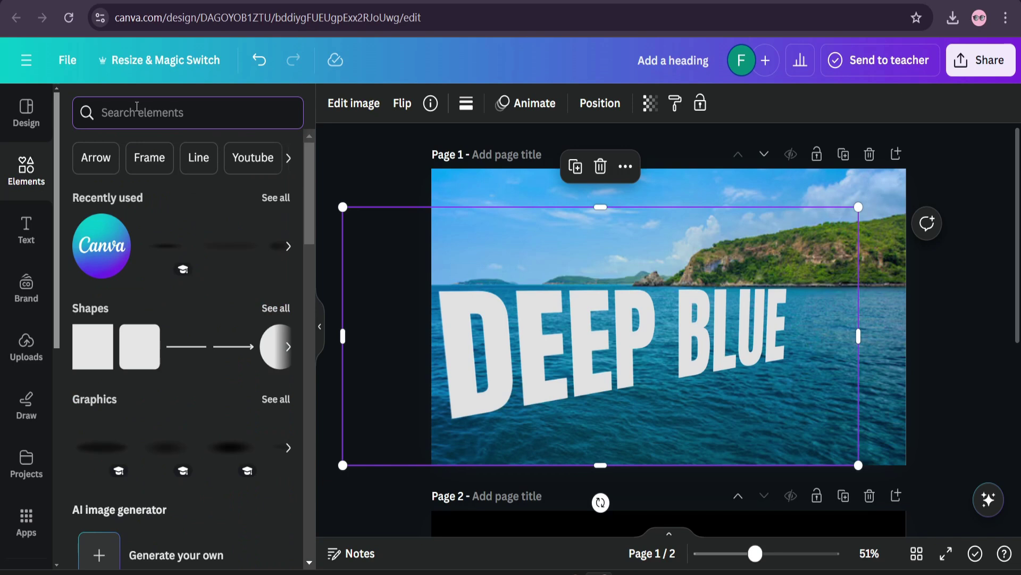
Search Elements for 'SHADOWS' and show all matching graphics
{"action": "left_click", "coordinate": [137, 109]}
{"action": "type", "text": "SHA"}
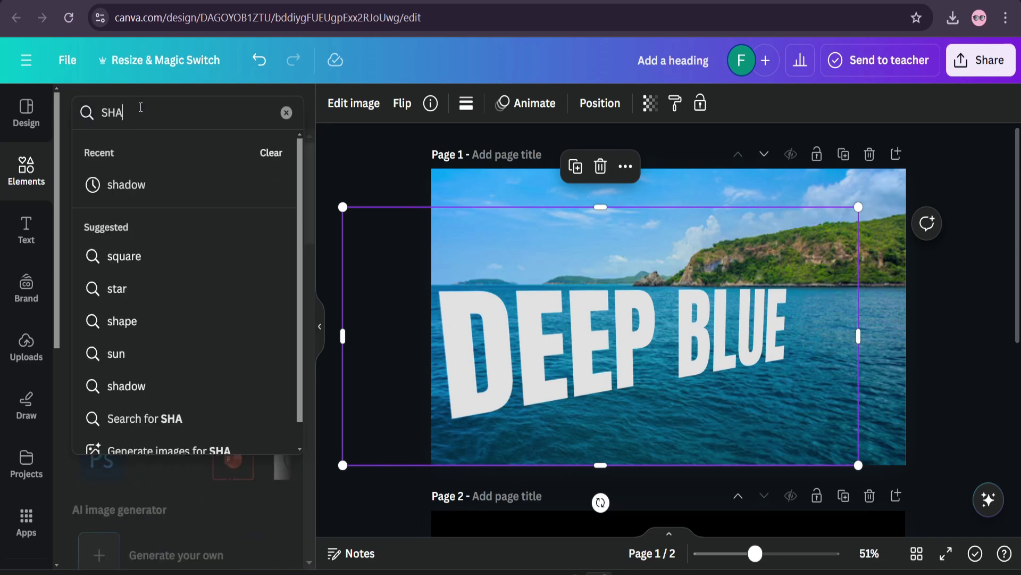
{"action": "type", "text": "DOWS"}
{"action": "left_click", "coordinate": [152, 176]}
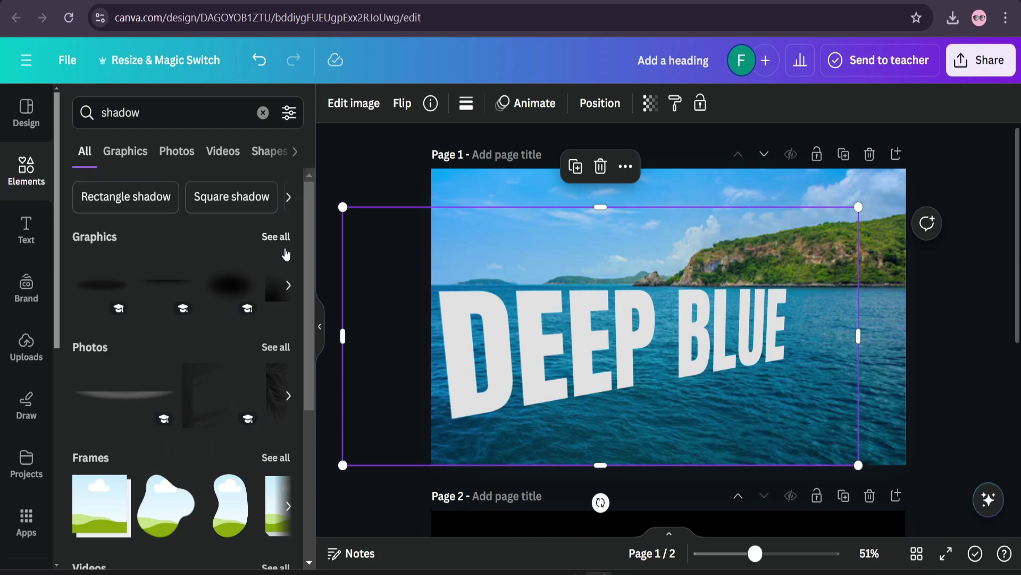
{"action": "left_click", "coordinate": [276, 237]}
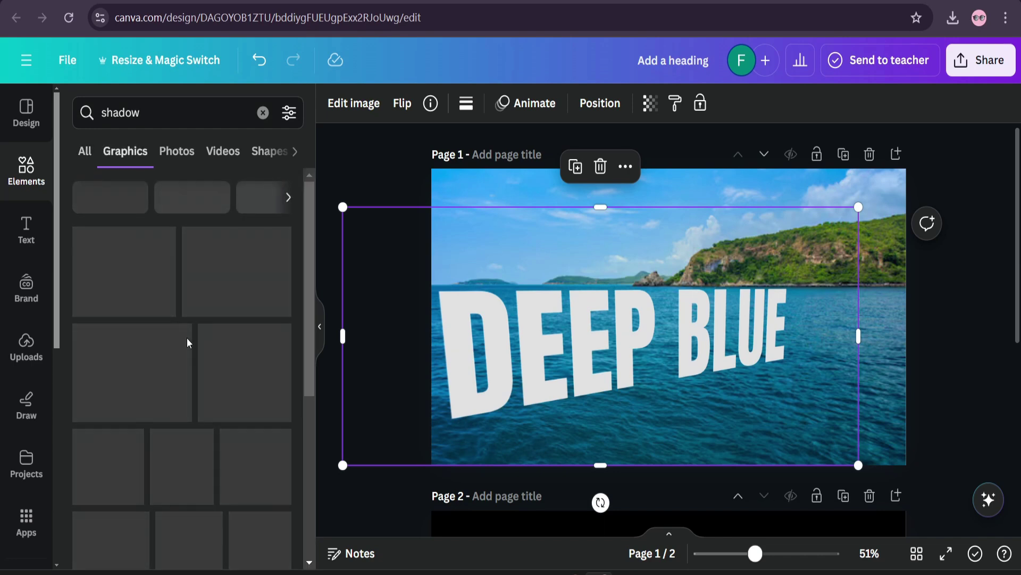
{"action": "scroll", "coordinate": [155, 356], "scroll_direction": "down", "scroll_amount": 1}
{"action": "key", "text": "Escape"}
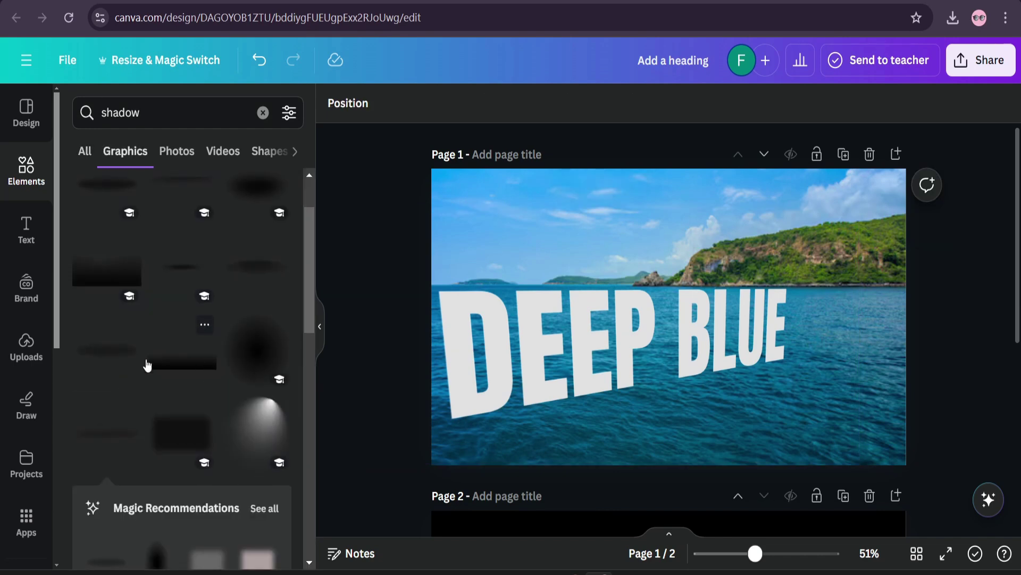
Add a soft shadow graphic, enlarge it, and tilt it under the DEEP BLUE text
{"action": "left_click", "coordinate": [107, 353]}
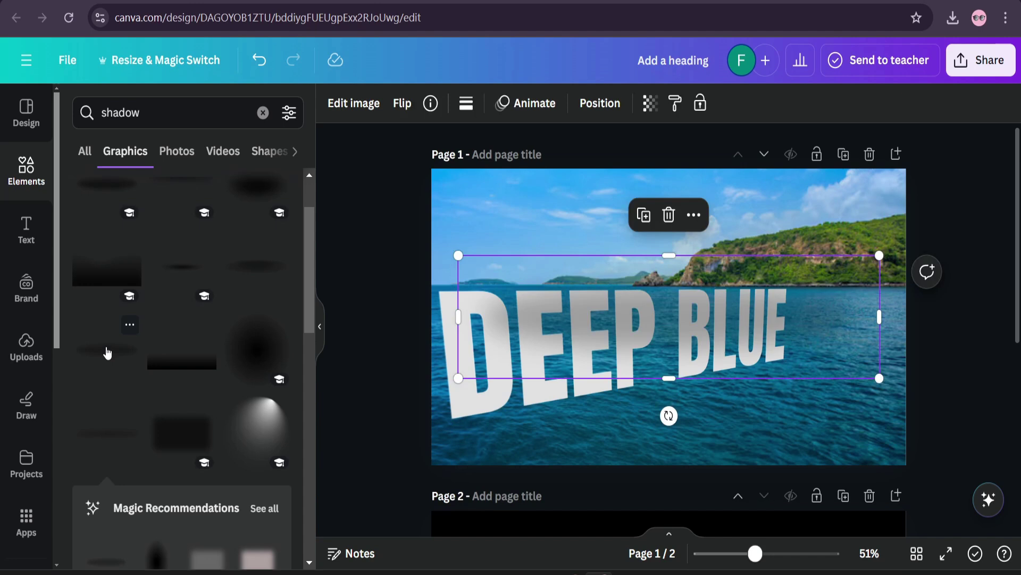
{"action": "left_click_drag", "start_coordinate": [685, 347], "coordinate": [664, 419]}
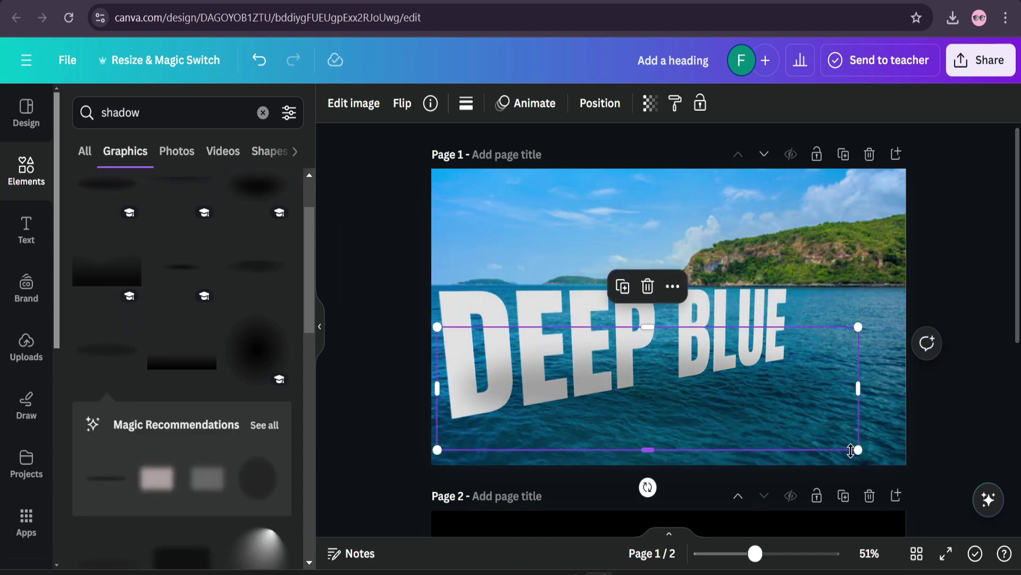
{"action": "left_click_drag", "start_coordinate": [856, 448], "coordinate": [903, 459]}
{"action": "left_click_drag", "start_coordinate": [650, 387], "coordinate": [645, 367]}
{"action": "left_click_drag", "start_coordinate": [663, 476], "coordinate": [674, 464]}
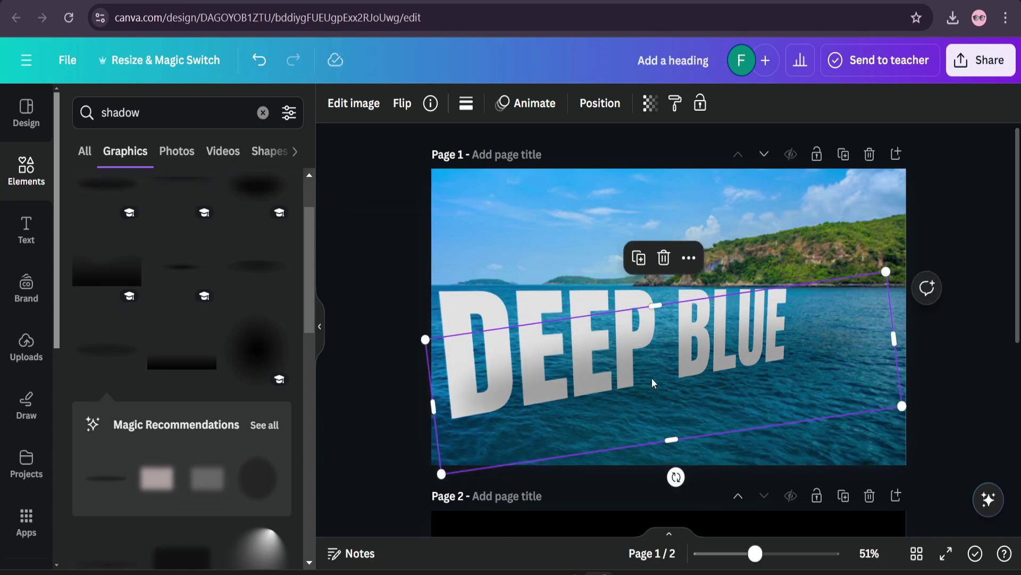
{"action": "left_click_drag", "start_coordinate": [652, 377], "coordinate": [634, 400]}
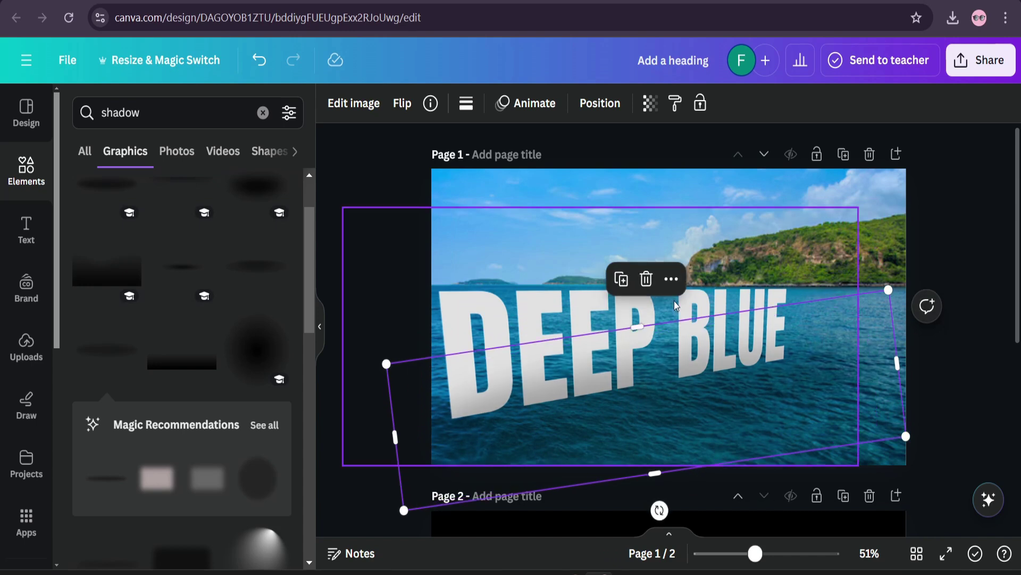
Send the shadow behind the DEEP BLUE text and nudge it slightly right
{"action": "right_click", "coordinate": [647, 379]}
{"action": "mouse_move", "coordinate": [702, 267]}
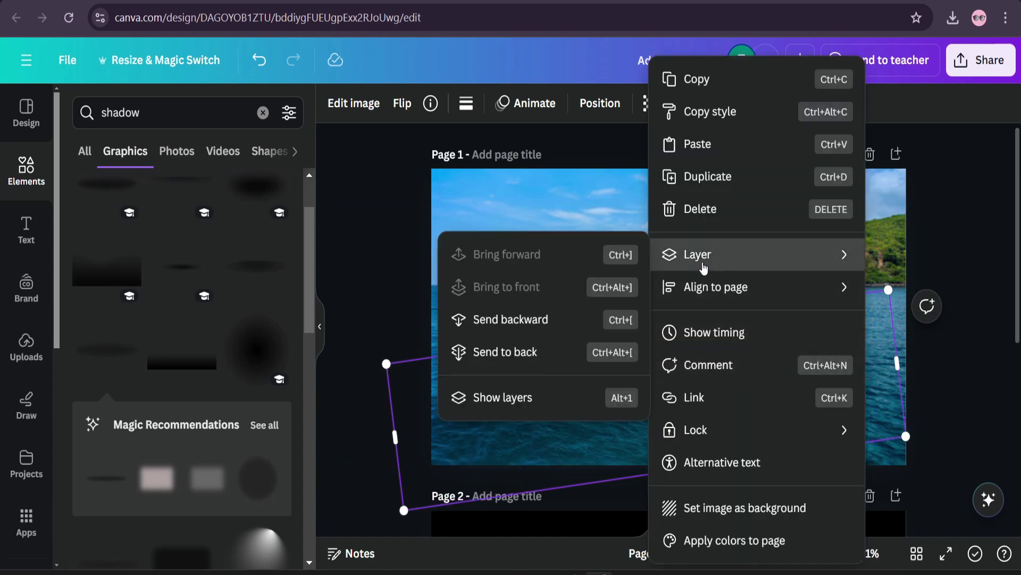
{"action": "left_click", "coordinate": [526, 322]}
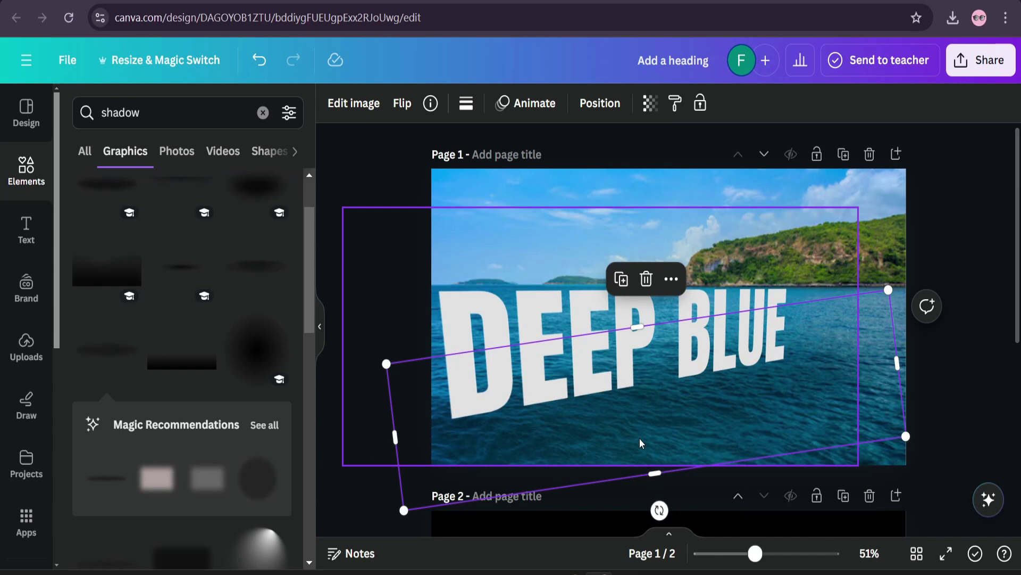
{"action": "left_click_drag", "start_coordinate": [654, 415], "coordinate": [662, 416]}
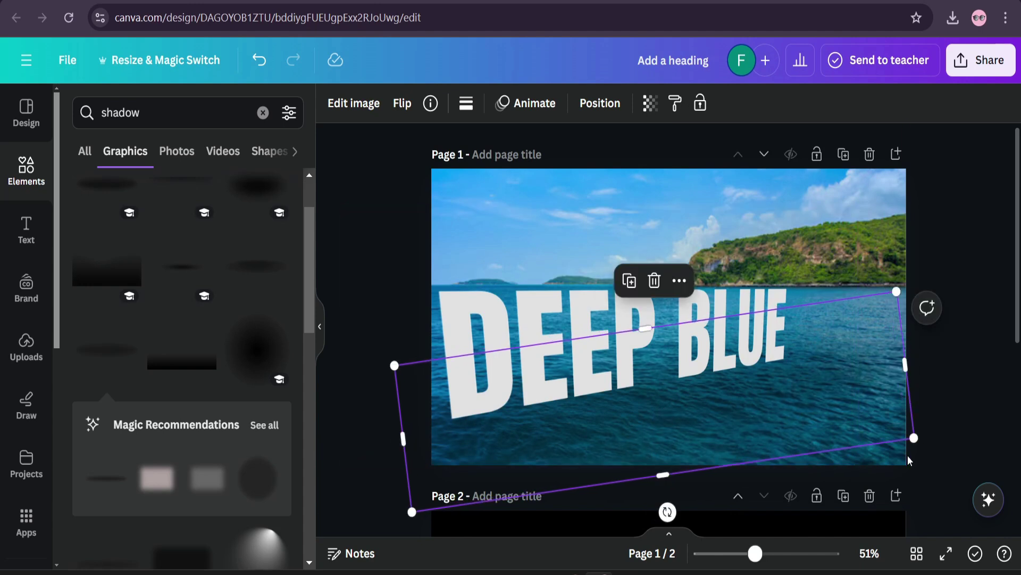
{"action": "left_click", "coordinate": [918, 446]}
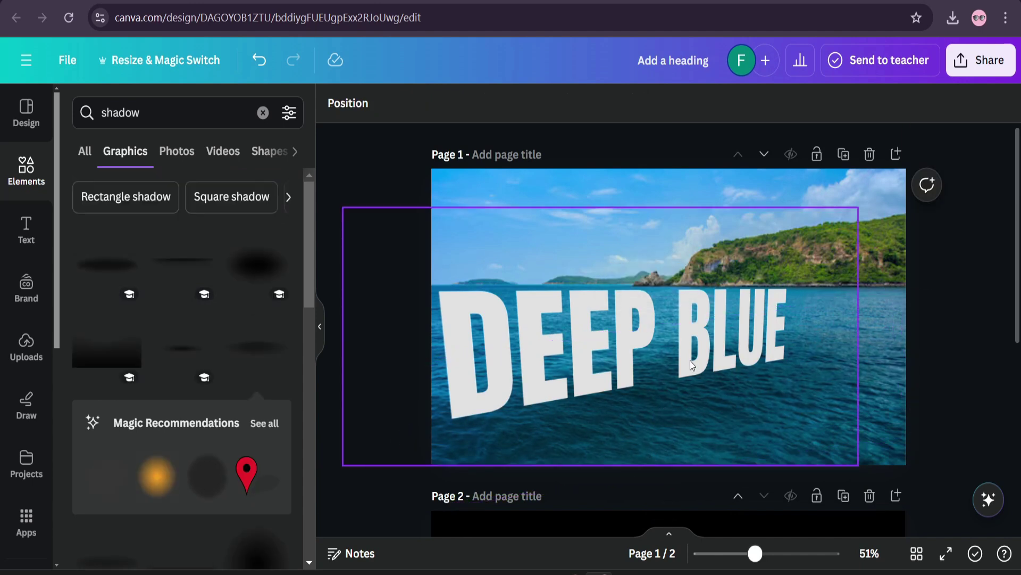
Duplicate the DEEP BLUE text image and flip the copy vertically
{"action": "left_click", "coordinate": [613, 359]}
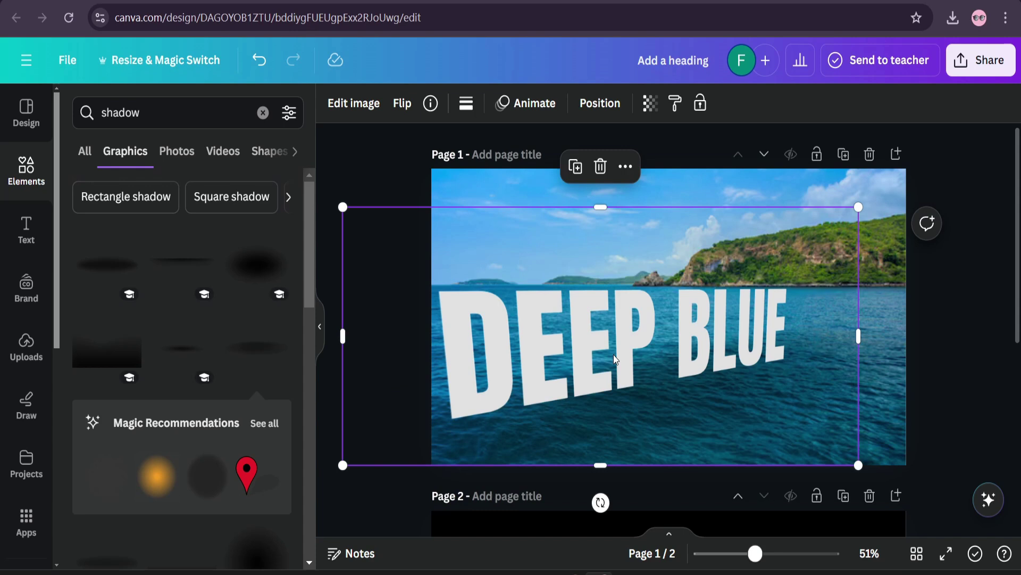
{"action": "left_click", "coordinate": [576, 167]}
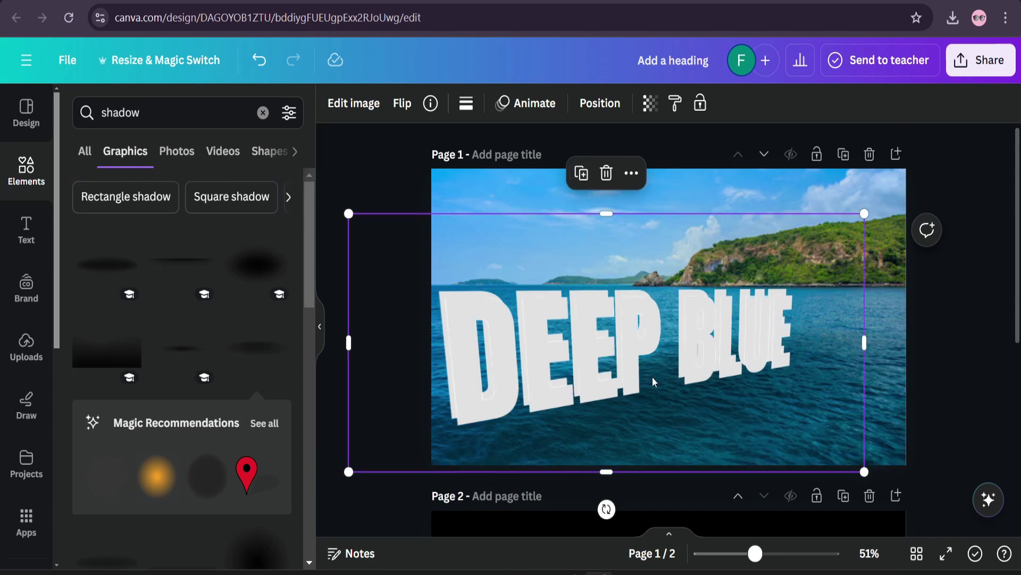
{"action": "left_click_drag", "start_coordinate": [628, 367], "coordinate": [665, 416]}
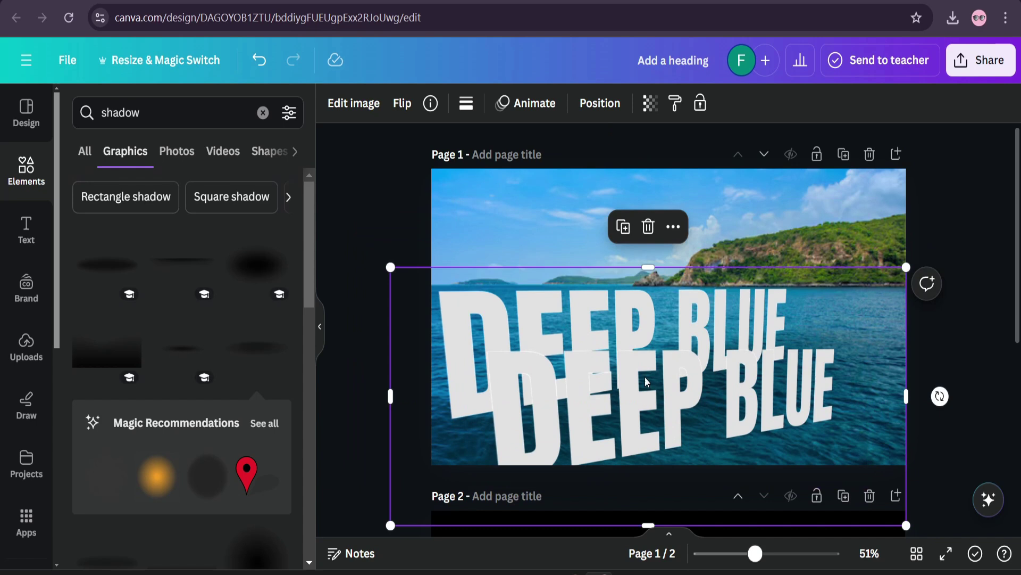
{"action": "left_click", "coordinate": [403, 105]}
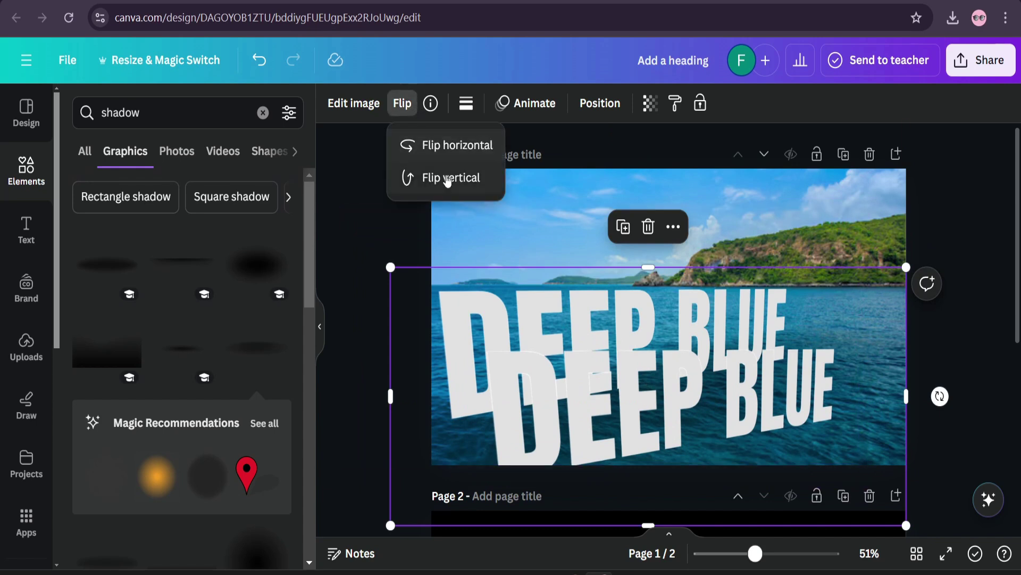
{"action": "left_click", "coordinate": [451, 178]}
Position the flipped copy just below the original and rotate it to about -19°
{"action": "left_click_drag", "start_coordinate": [673, 448], "coordinate": [653, 436]}
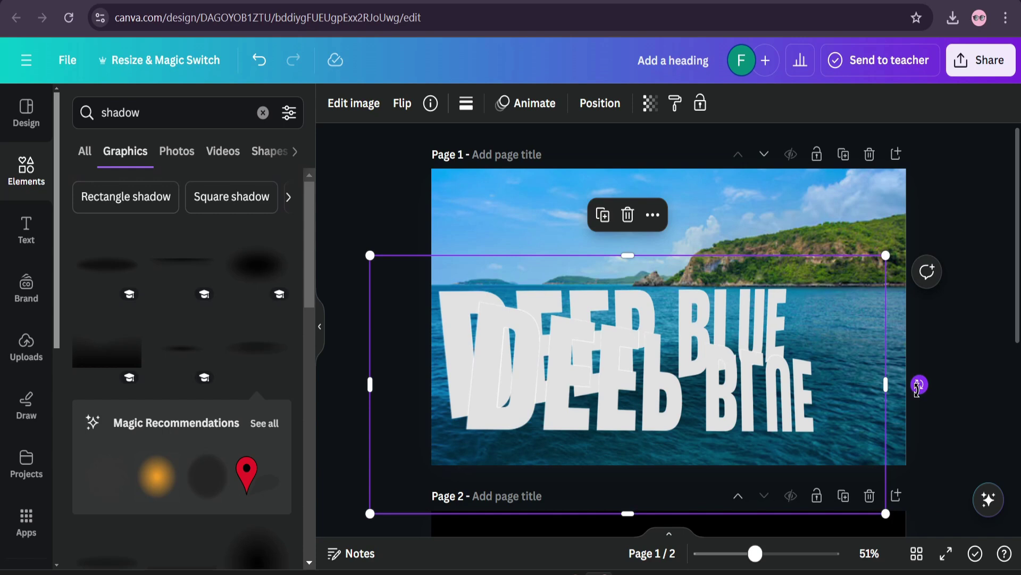
{"action": "left_click_drag", "start_coordinate": [920, 384], "coordinate": [913, 315]}
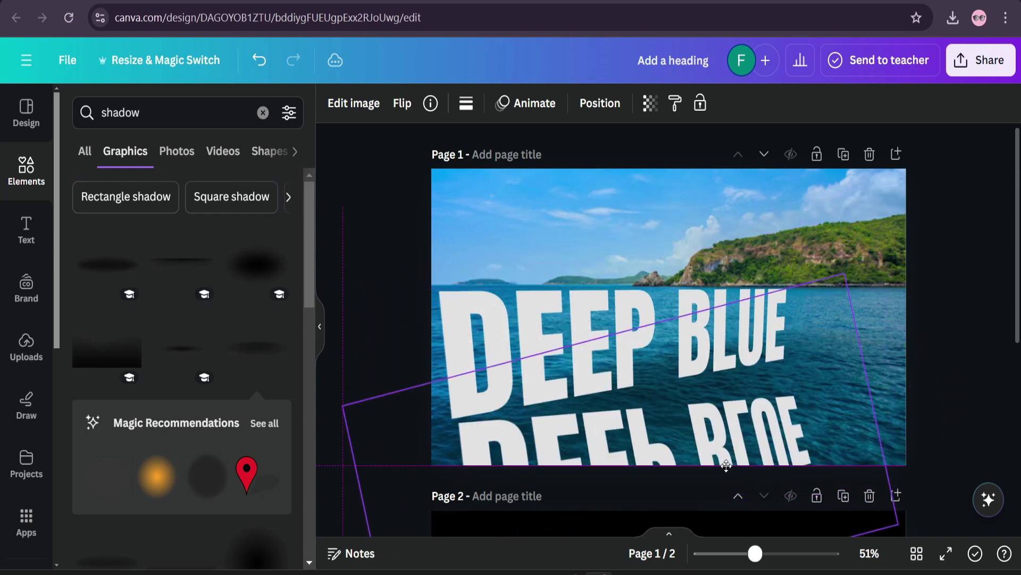
{"action": "left_click_drag", "start_coordinate": [903, 391], "coordinate": [893, 358]}
{"action": "left_click_drag", "start_coordinate": [743, 410], "coordinate": [745, 398]}
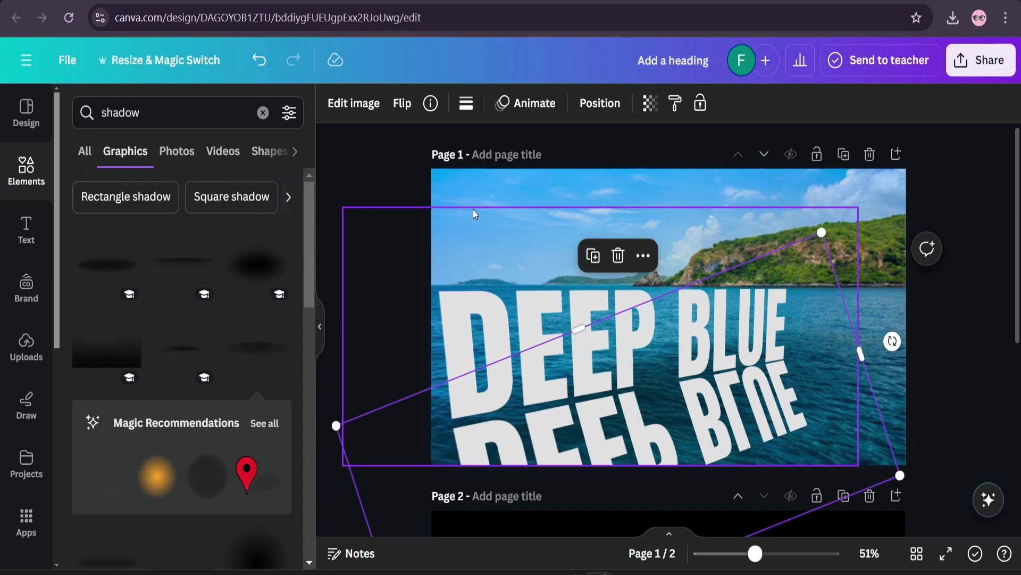
Open the Liquify app from the reflection's Edit image effects
{"action": "left_click", "coordinate": [354, 103]}
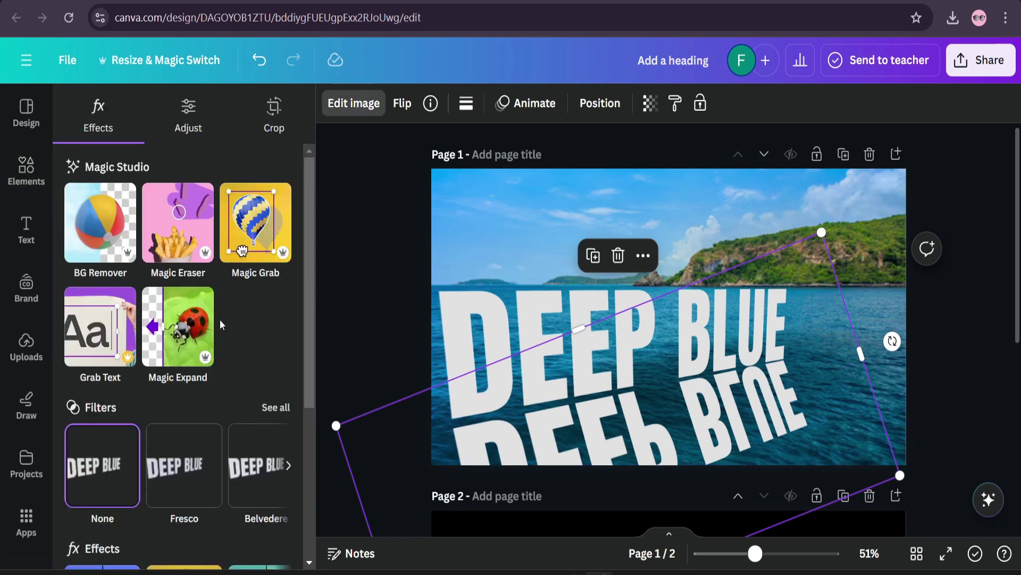
{"action": "scroll", "coordinate": [218, 340], "scroll_direction": "down", "scroll_amount": 5}
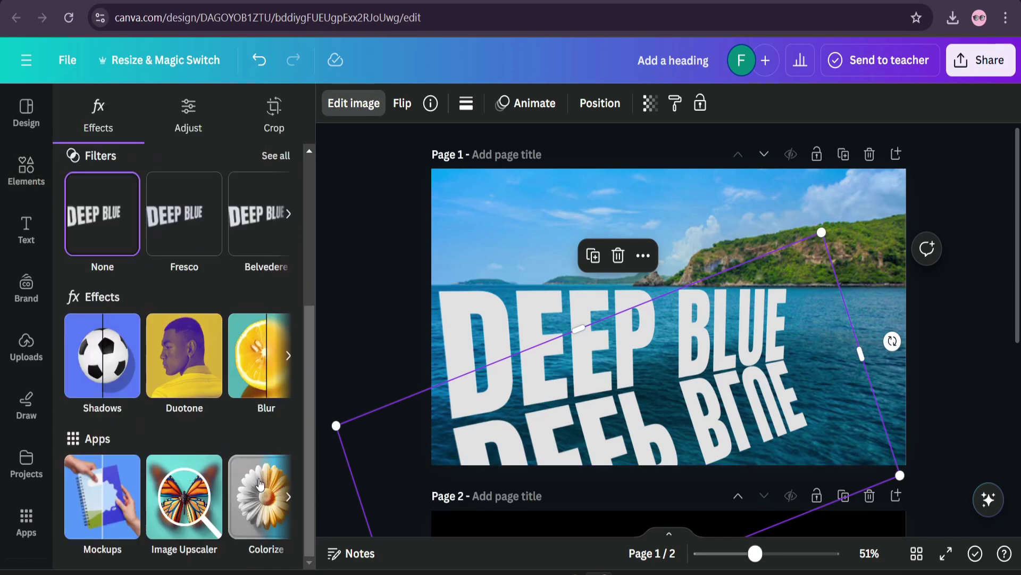
{"action": "left_click", "coordinate": [289, 498]}
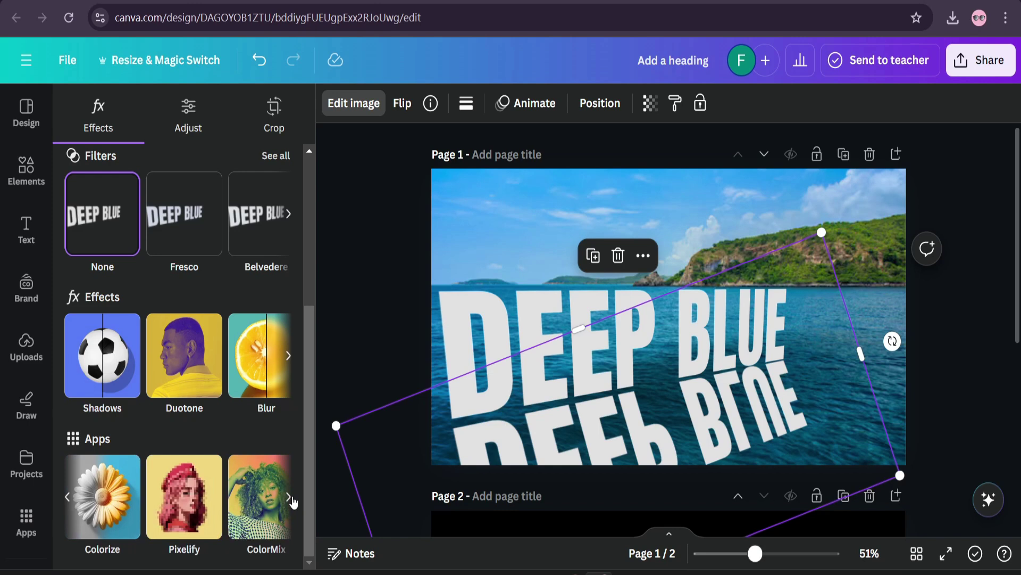
{"action": "left_click", "coordinate": [290, 498]}
{"action": "left_click", "coordinate": [289, 498]}
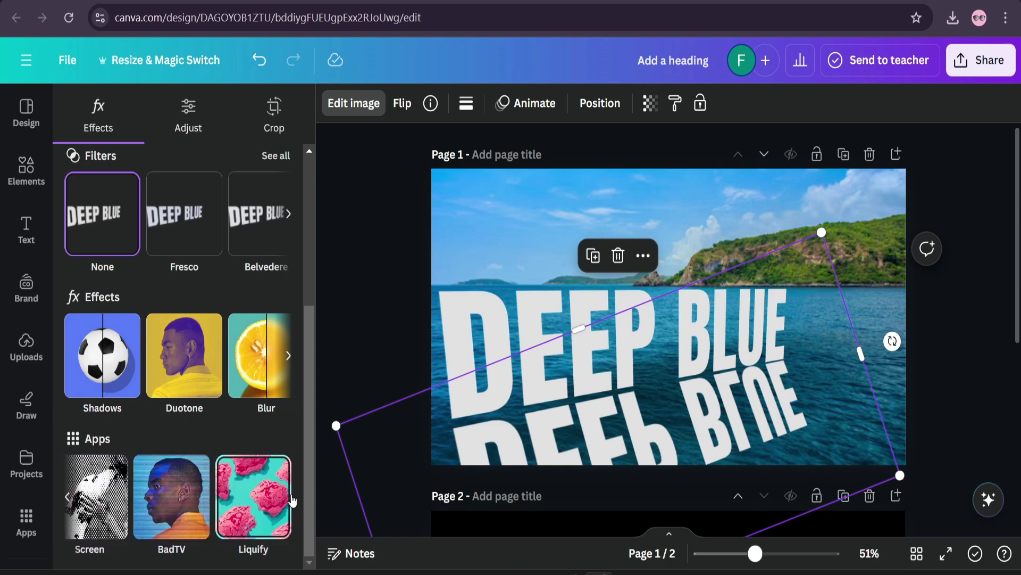
{"action": "left_click", "coordinate": [242, 500]}
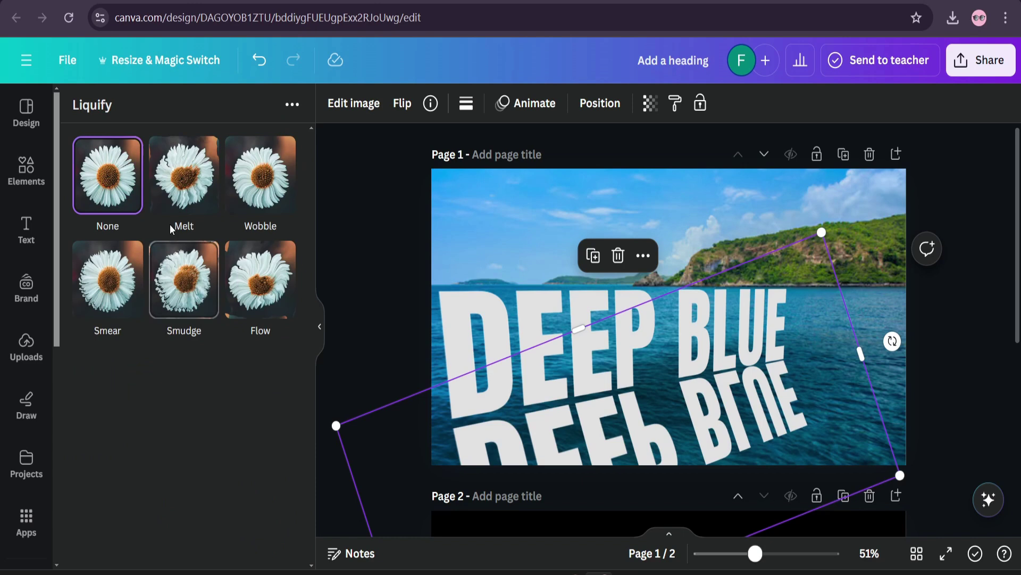
Apply Melt to the reflection with melt amount 0.11 and melt scale 0.93
{"action": "left_click", "coordinate": [184, 195]}
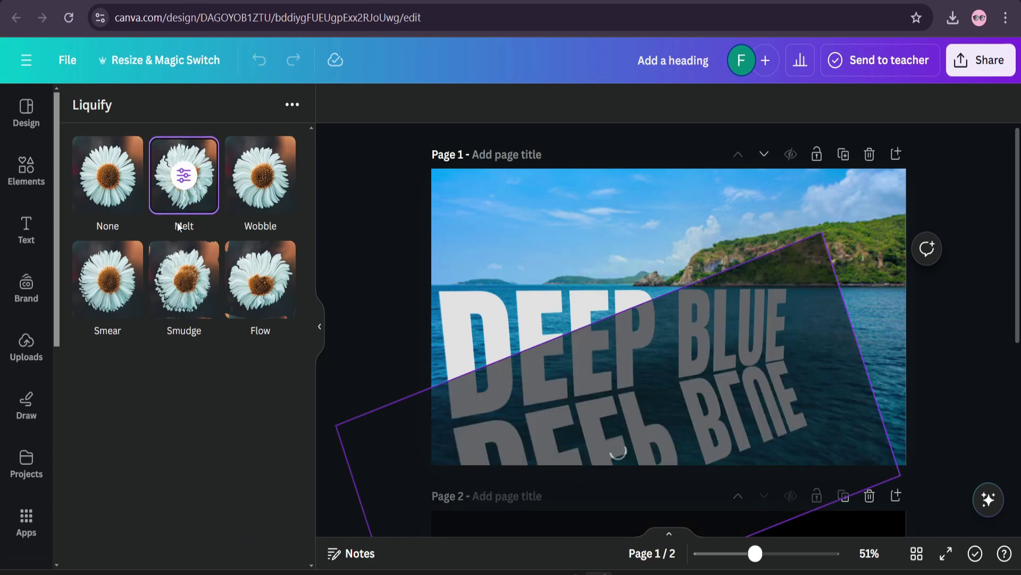
{"action": "scroll", "coordinate": [176, 363], "scroll_direction": "down", "scroll_amount": 1}
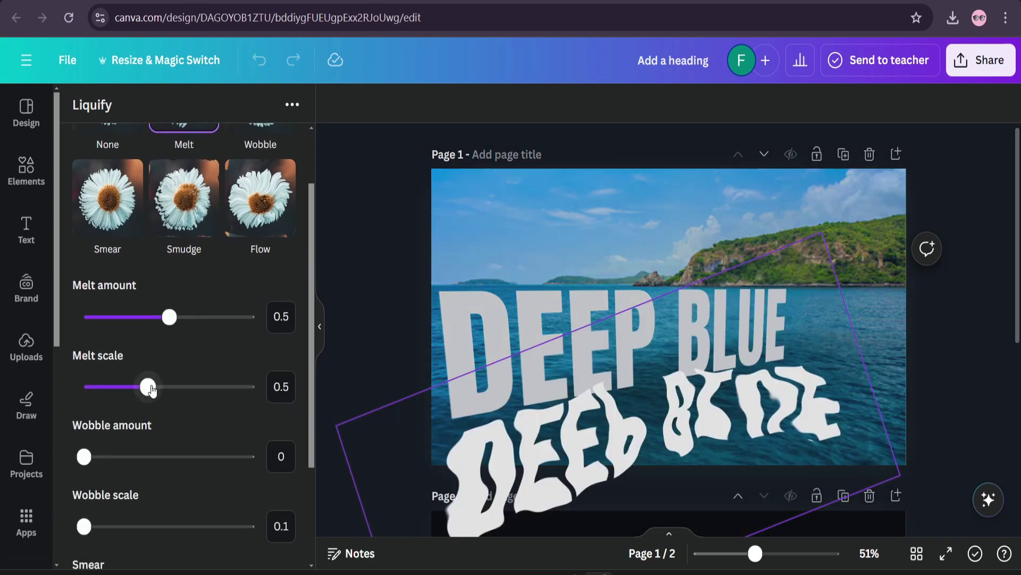
{"action": "left_click_drag", "start_coordinate": [148, 387], "coordinate": [237, 397]}
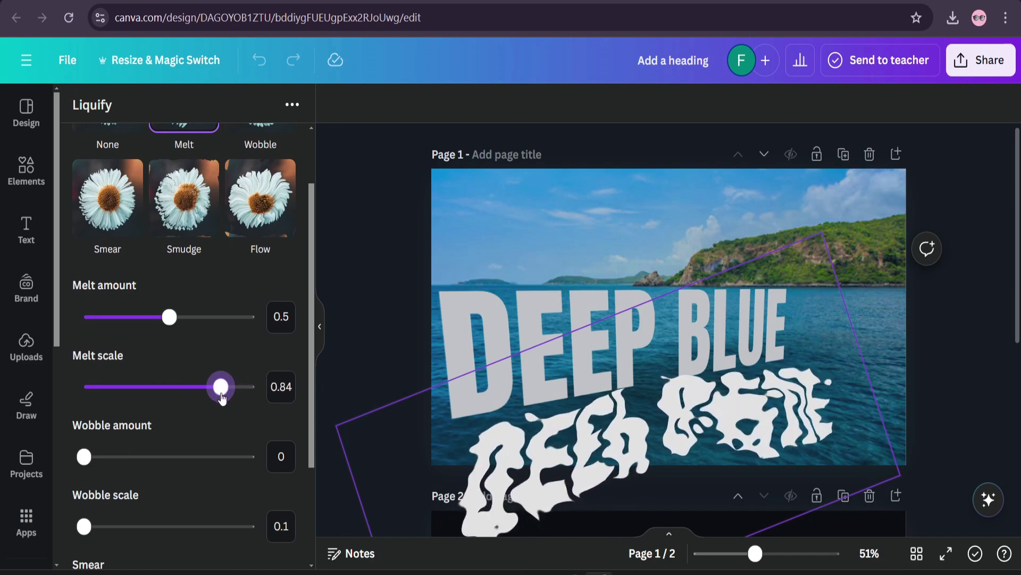
{"action": "left_click_drag", "start_coordinate": [222, 396], "coordinate": [228, 396]}
{"action": "left_click_drag", "start_coordinate": [168, 320], "coordinate": [103, 323]}
{"action": "left_click", "coordinate": [240, 387]}
{"action": "scroll", "coordinate": [230, 416], "scroll_direction": "down", "scroll_amount": 3}
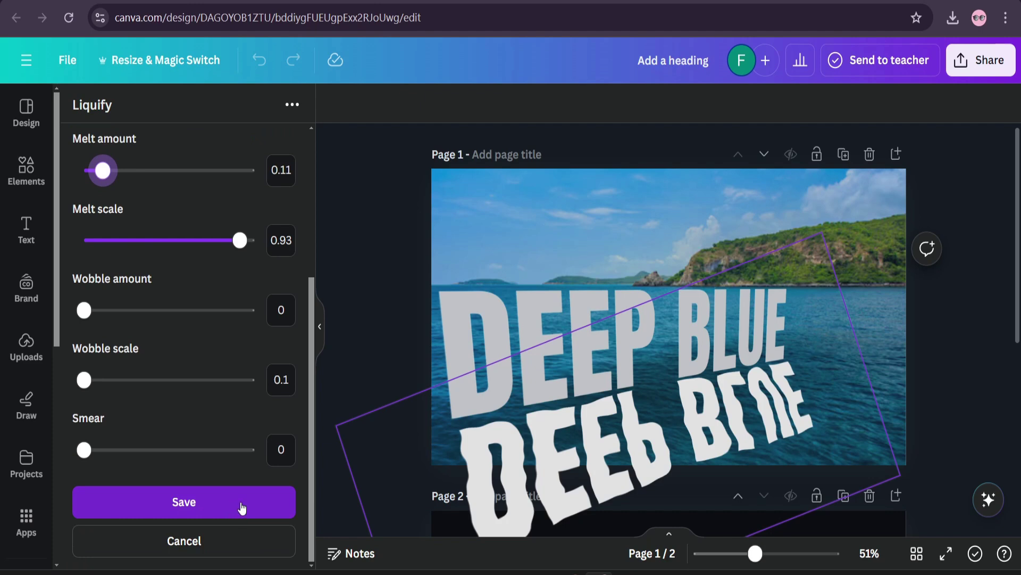
Save the Melt effect, then fade the reflection to transparency 15 and deselect it
{"action": "left_click", "coordinate": [239, 508]}
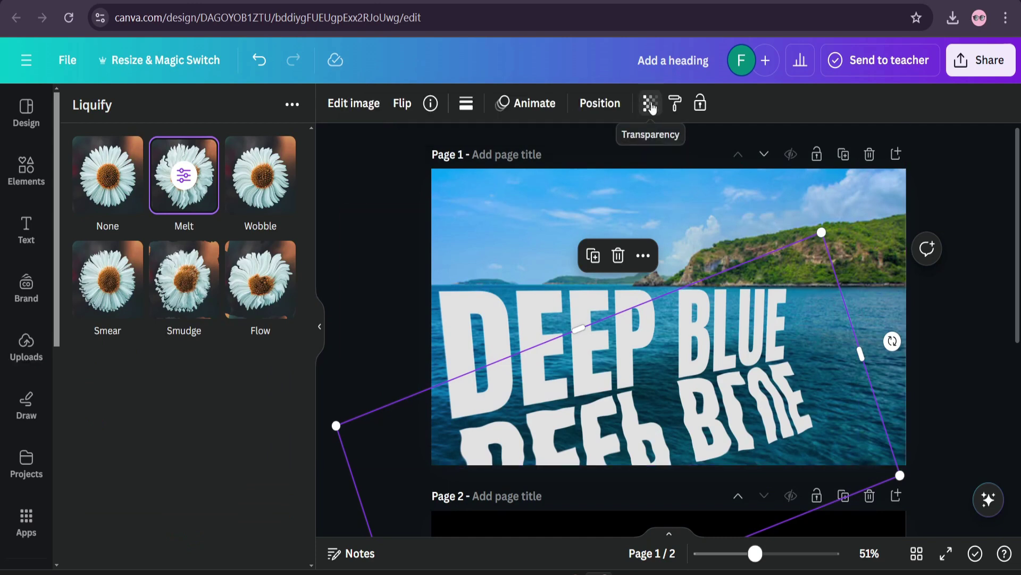
{"action": "left_click", "coordinate": [650, 105]}
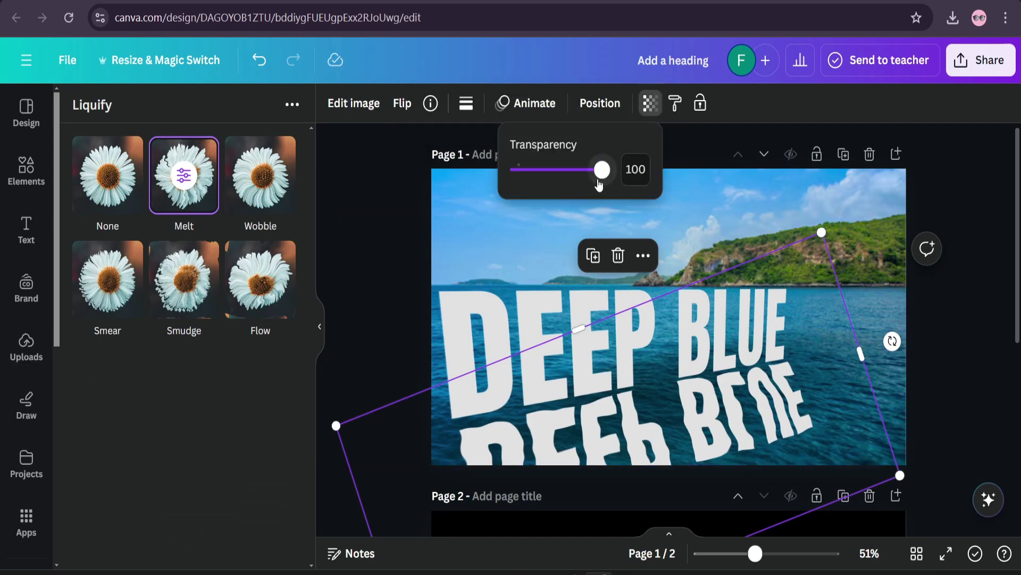
{"action": "left_click_drag", "start_coordinate": [602, 171], "coordinate": [531, 181]}
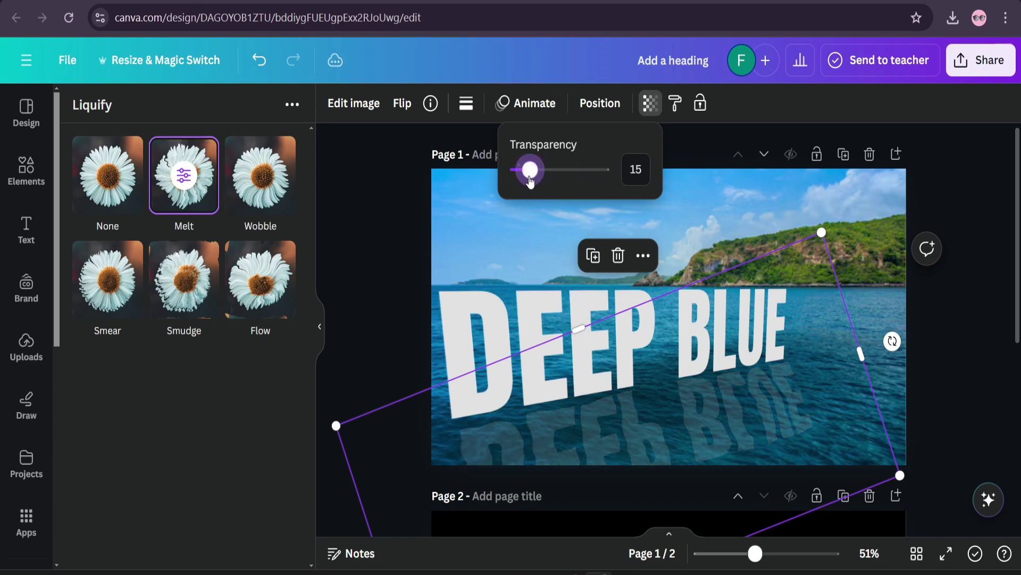
{"action": "left_click", "coordinate": [410, 218]}
{"action": "left_click", "coordinate": [402, 218]}
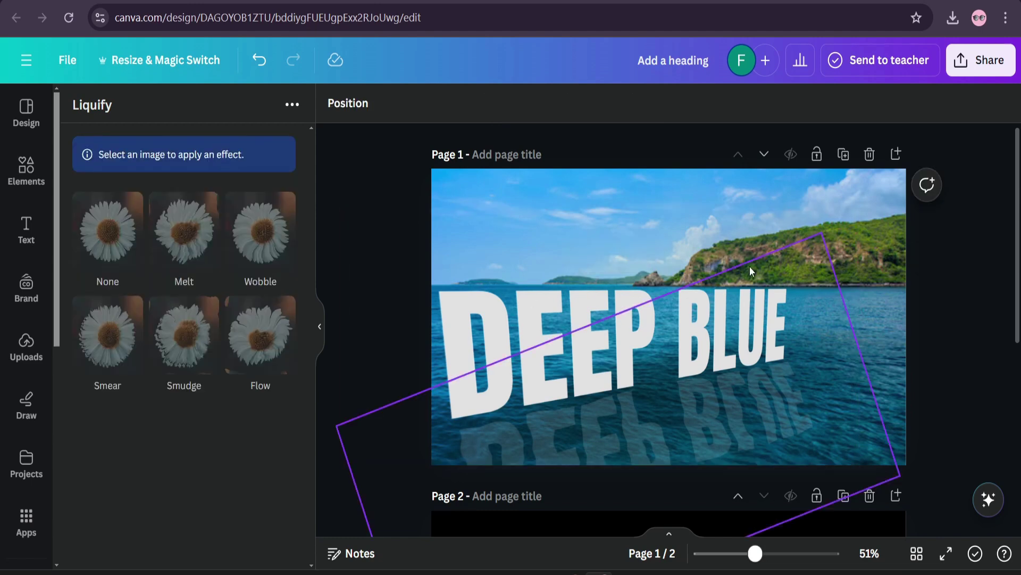
{"action": "left_click", "coordinate": [749, 266]}
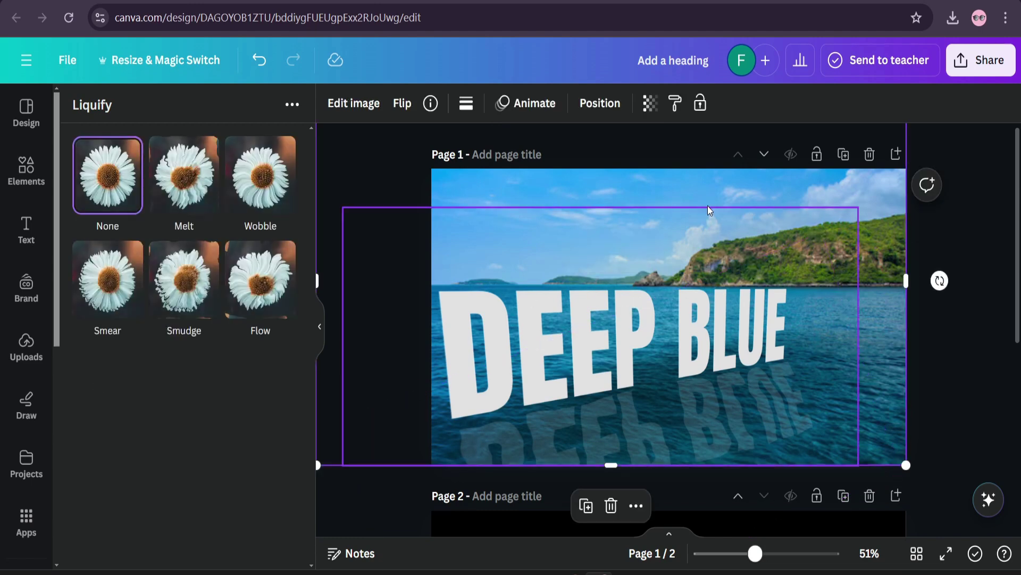